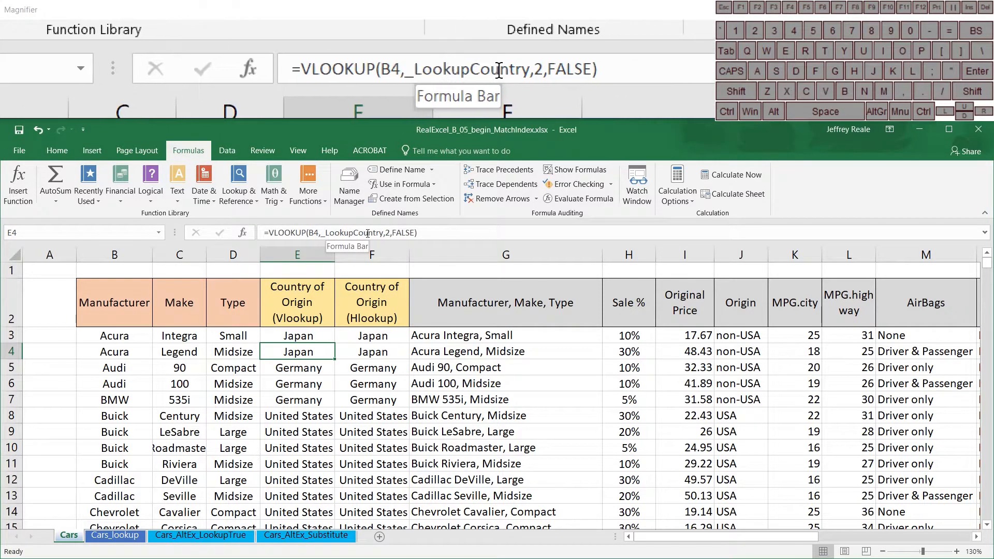
- Insert an empty column before Country of Origin on the Cars_lookup sheet and check the VLOOKUP results on the Cars sheet
left_click(115, 535)
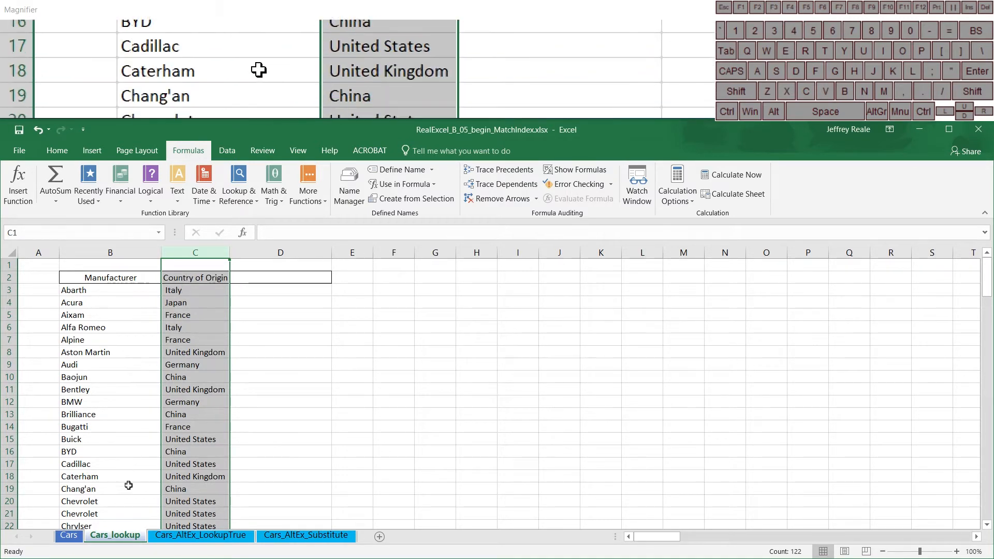
left_click(69, 536)
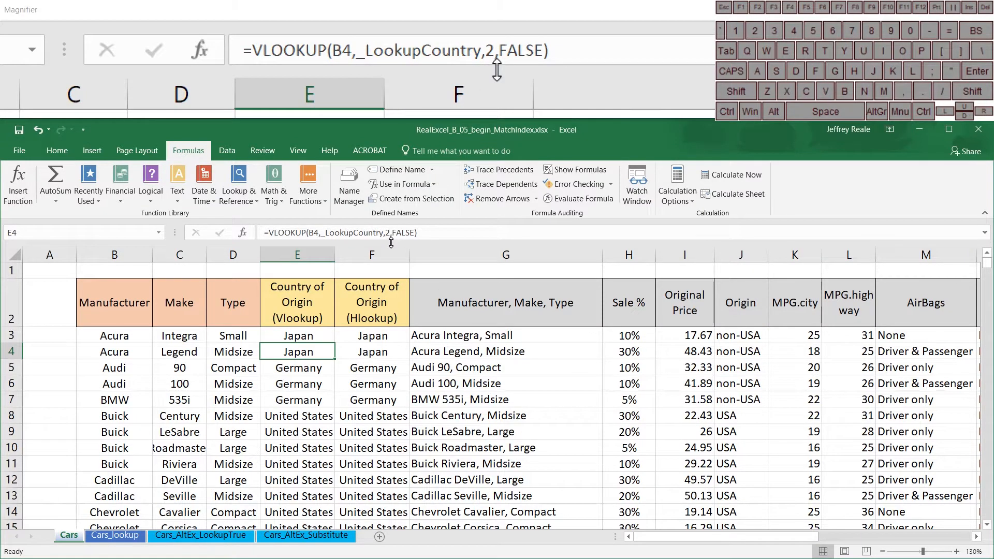
left_click(115, 536)
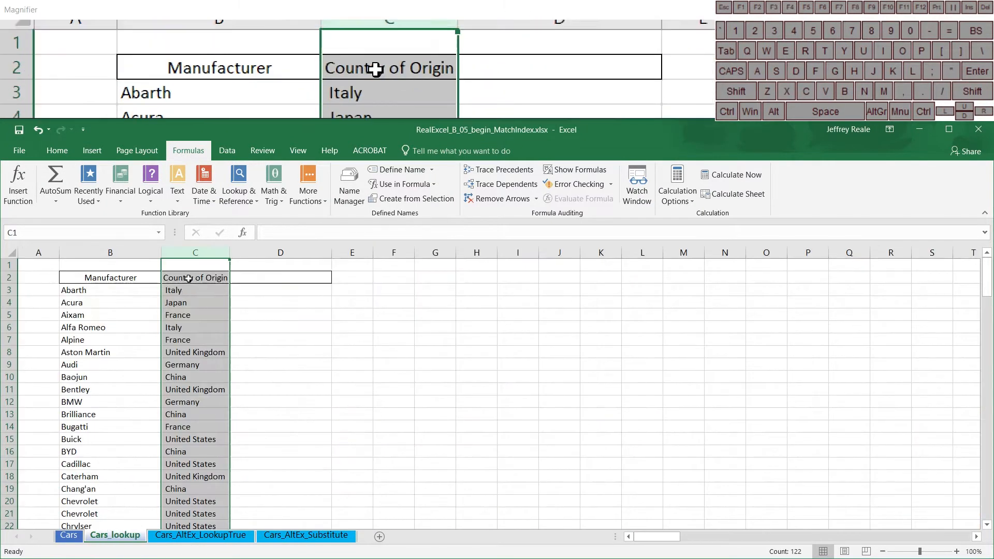
right_click(201, 255)
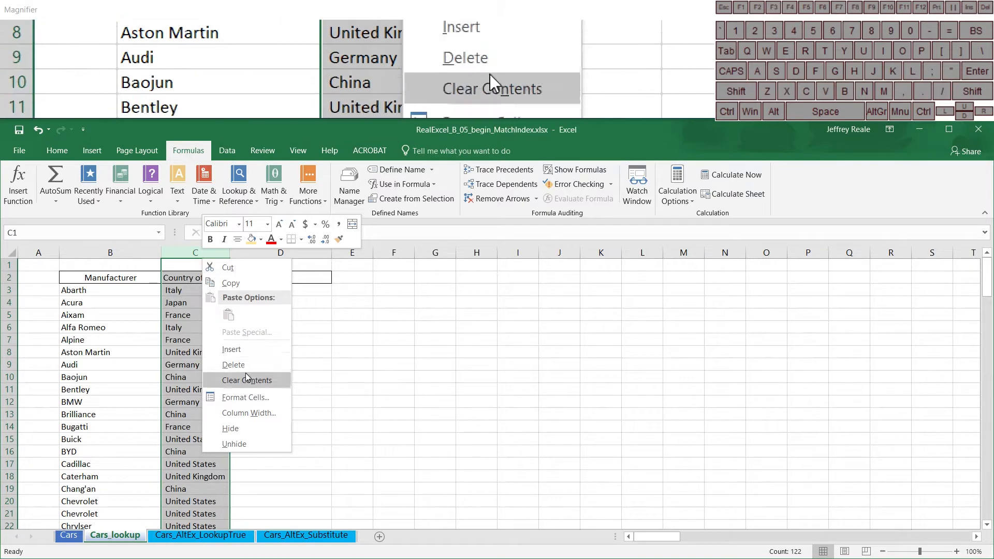
left_click(250, 349)
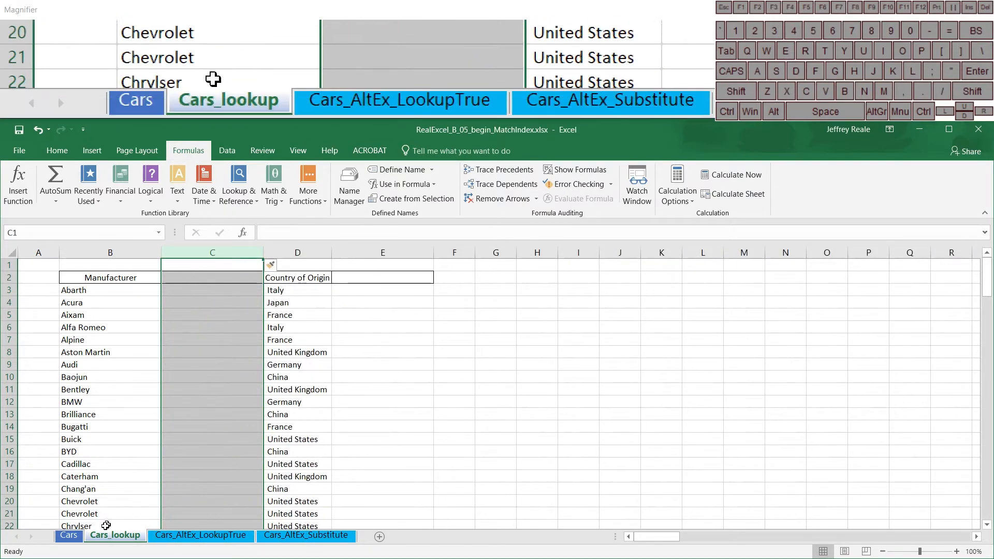
left_click(69, 536)
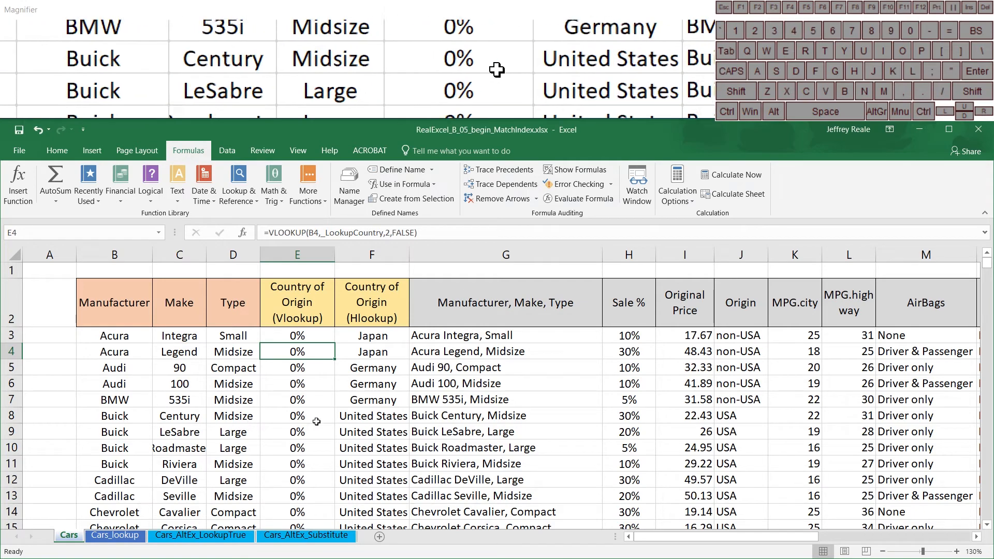
- Delete the inserted blank column C from the Cars_lookup sheet
left_click(115, 535)
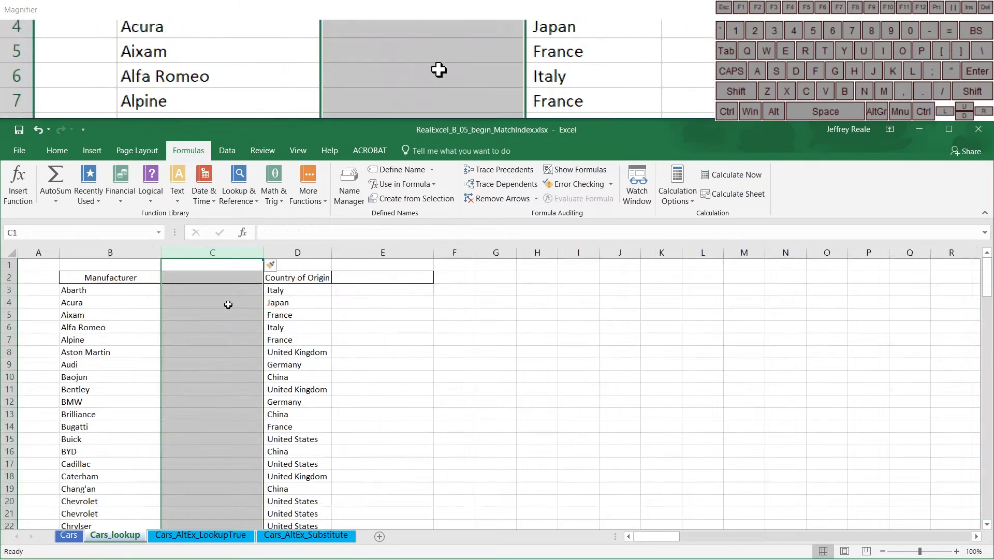
right_click(230, 262)
left_click(254, 370)
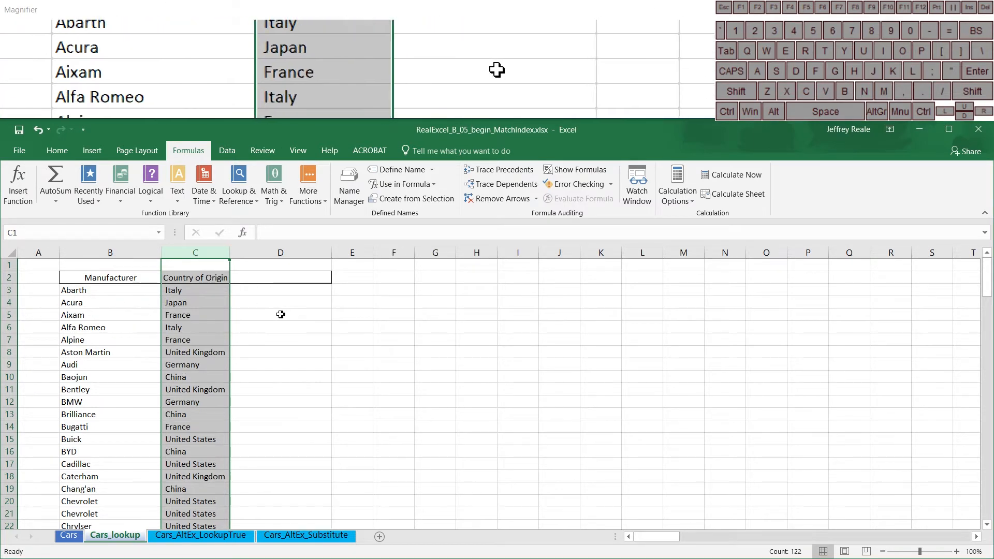
- Create named ranges from the top-row headers of the Manufacturer and Country of Origin data, B2:C124, on the Cars_lookup sheet
left_click(137, 277)
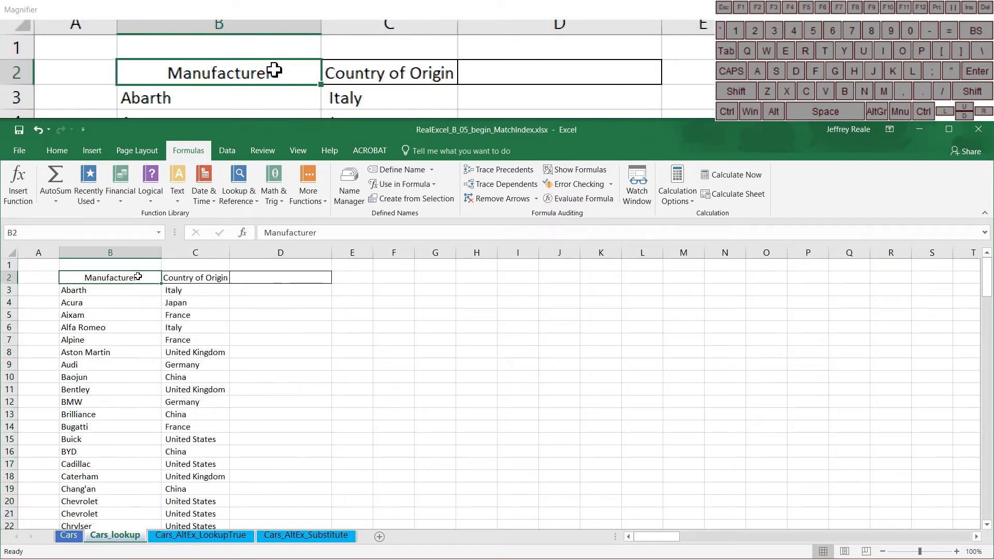
key("shift+Right")
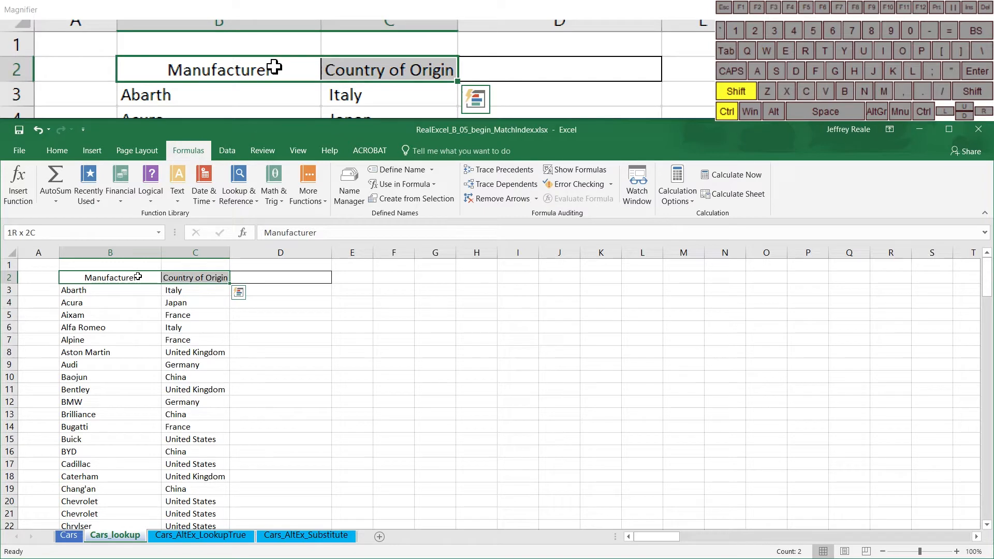
key("ctrl+shift+Down")
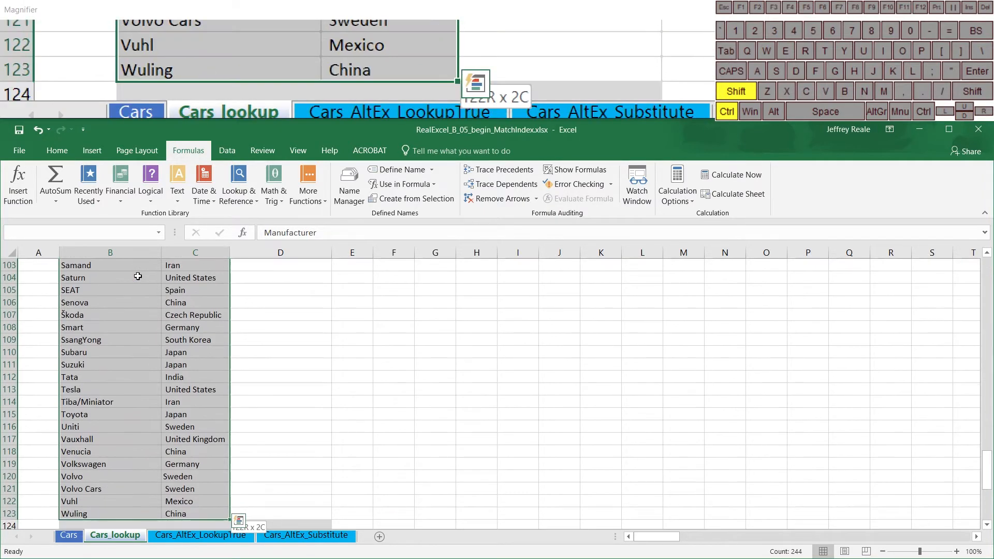
key("shift+Down")
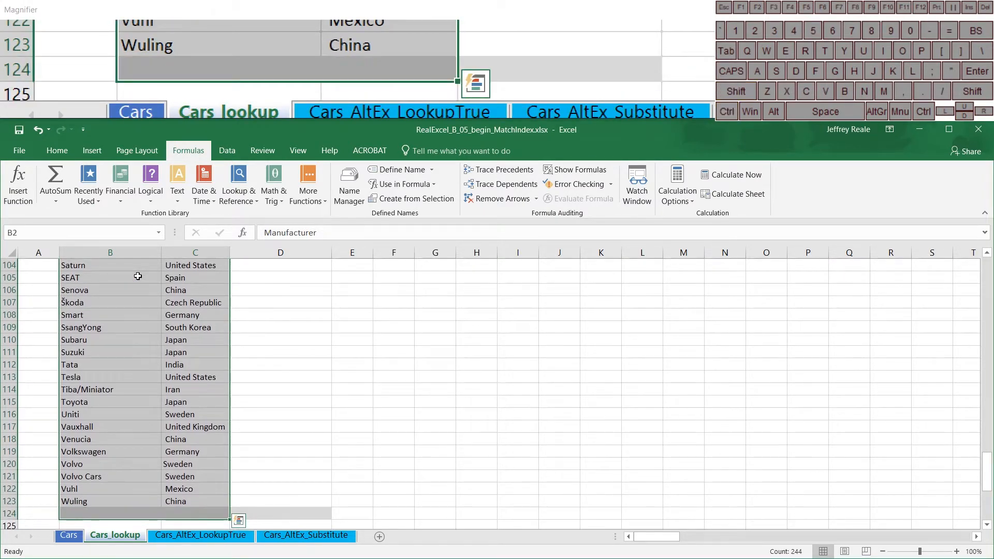
left_click(419, 201)
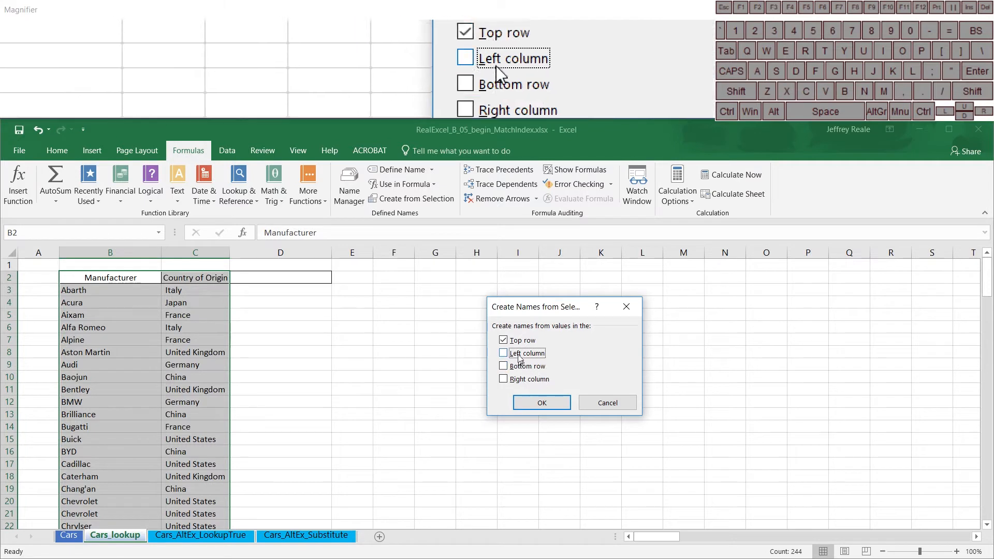
left_click(542, 403)
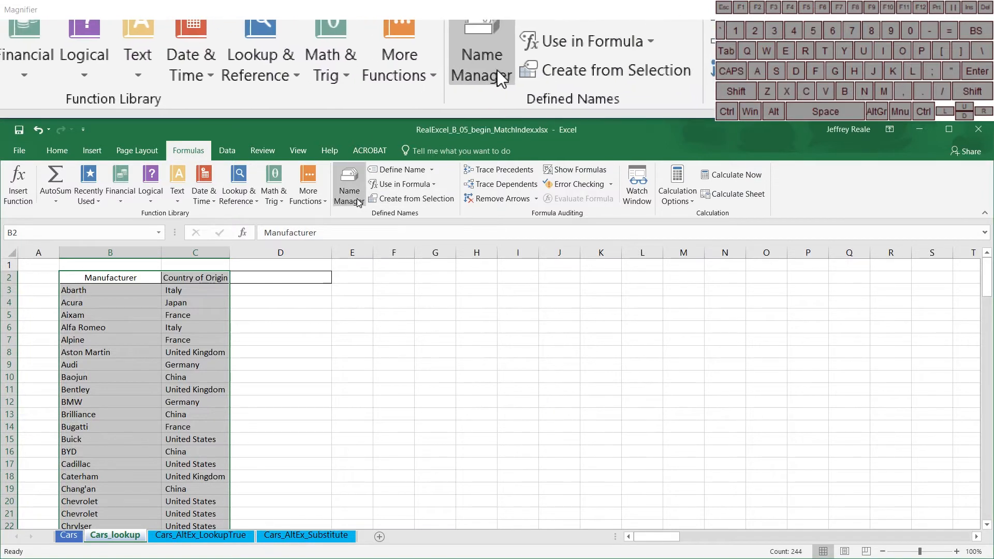
- Review the workbook's defined names and rename Country_of_Origin to _Country_of_Origin
left_click(157, 234)
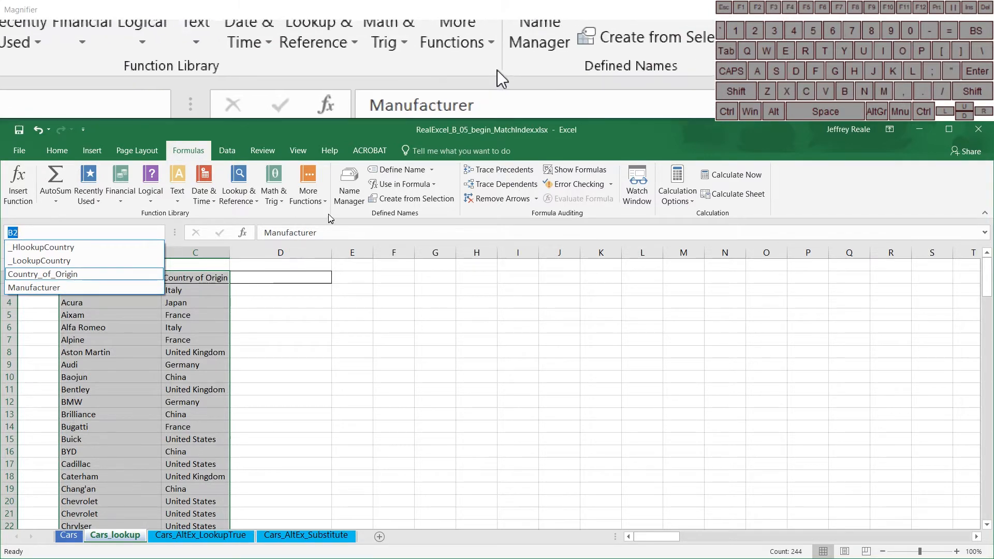
left_click(346, 207)
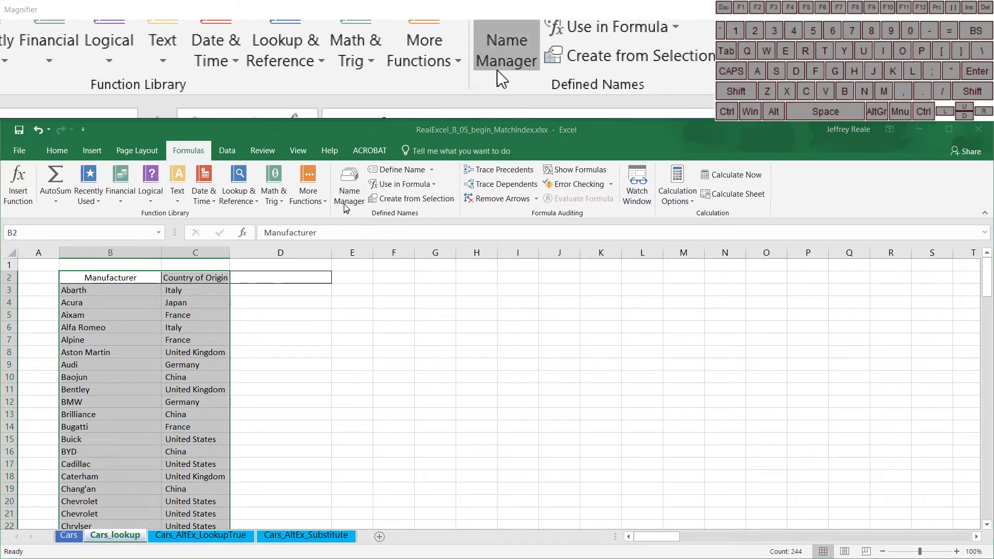
left_click(346, 207)
left_click(424, 304)
double_click(424, 304)
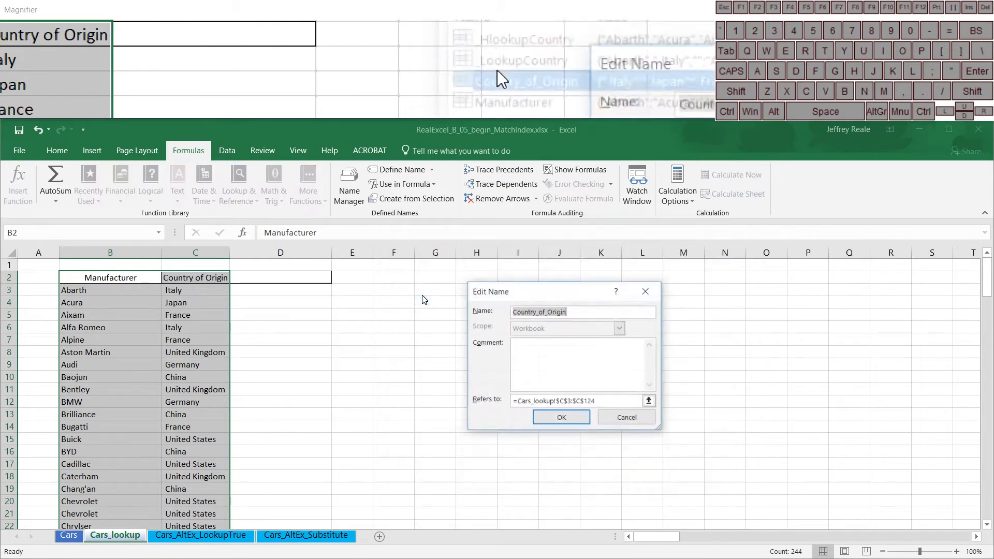
left_click(510, 312)
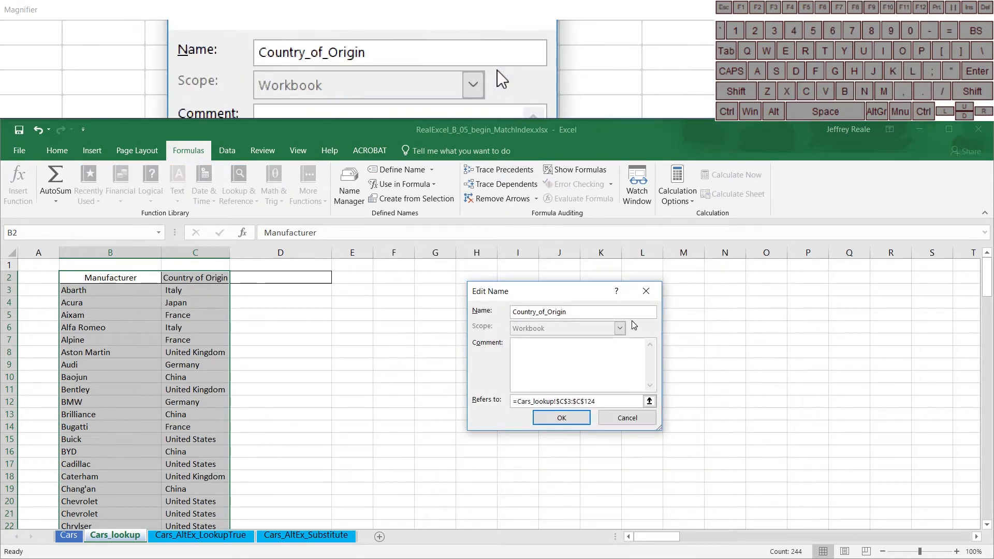
left_click(561, 418)
- Rename the Manufacturer named range to _Manufacturer and close the Name Manager
double_click(409, 310)
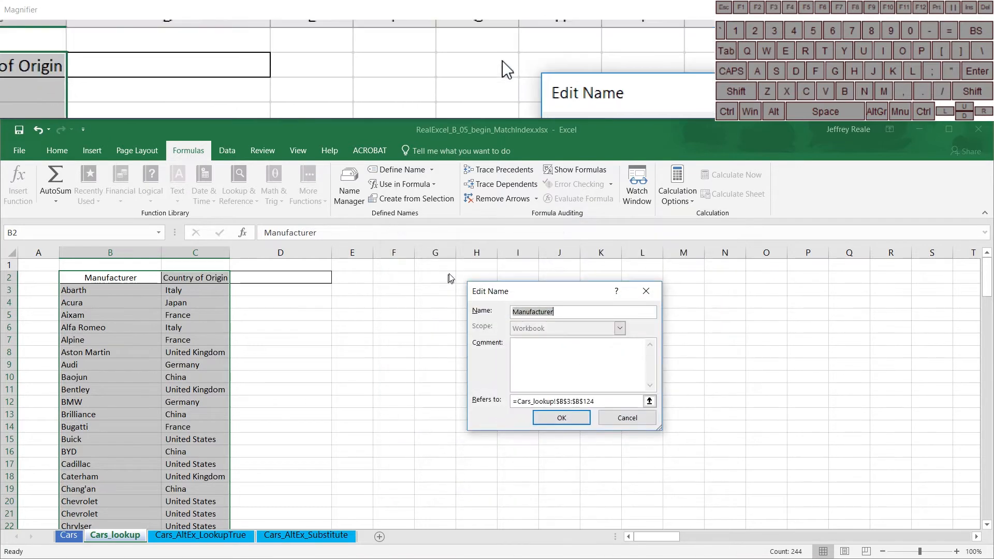
left_click(514, 311)
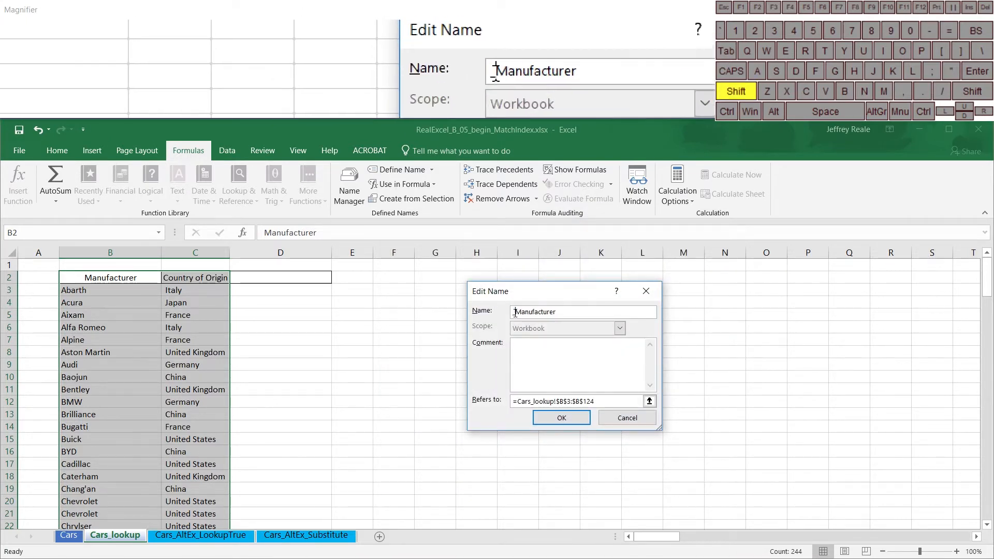
key("Return")
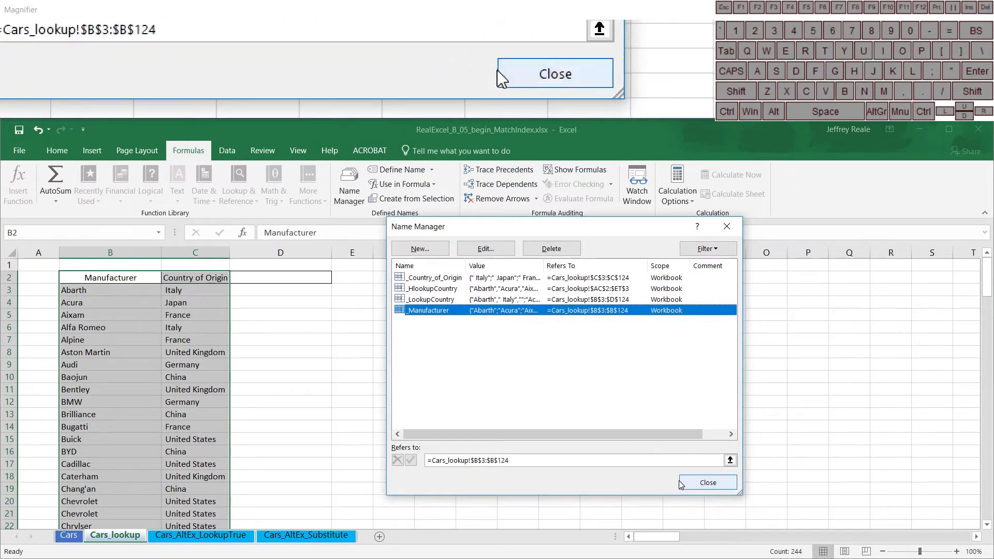
left_click(701, 480)
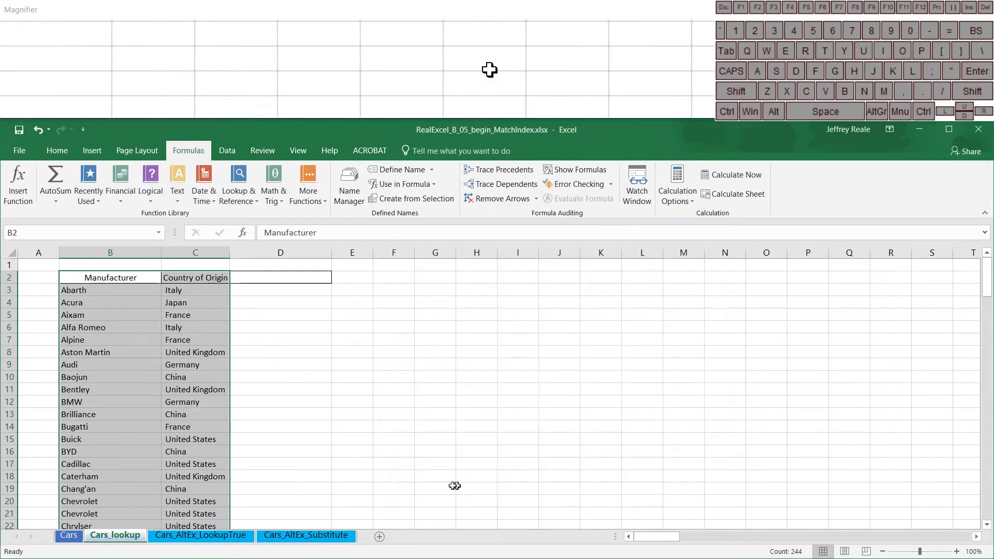
- Insert a column before Manufacturer, Make, Type on the Cars sheet and copy the Country of Origin (Hlookup) header into it
left_click(72, 538)
right_click(435, 255)
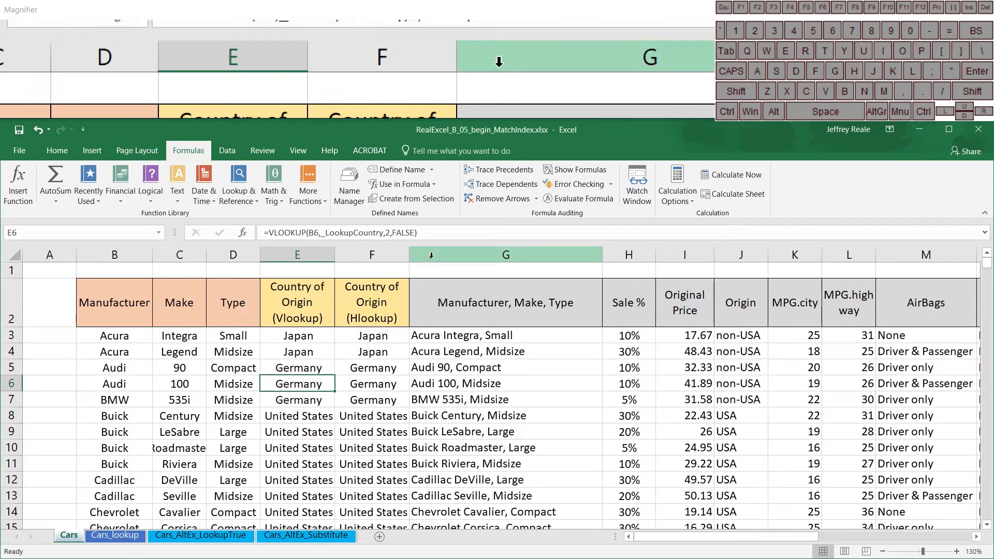
left_click(463, 344)
left_click(373, 298)
key("ctrl+c")
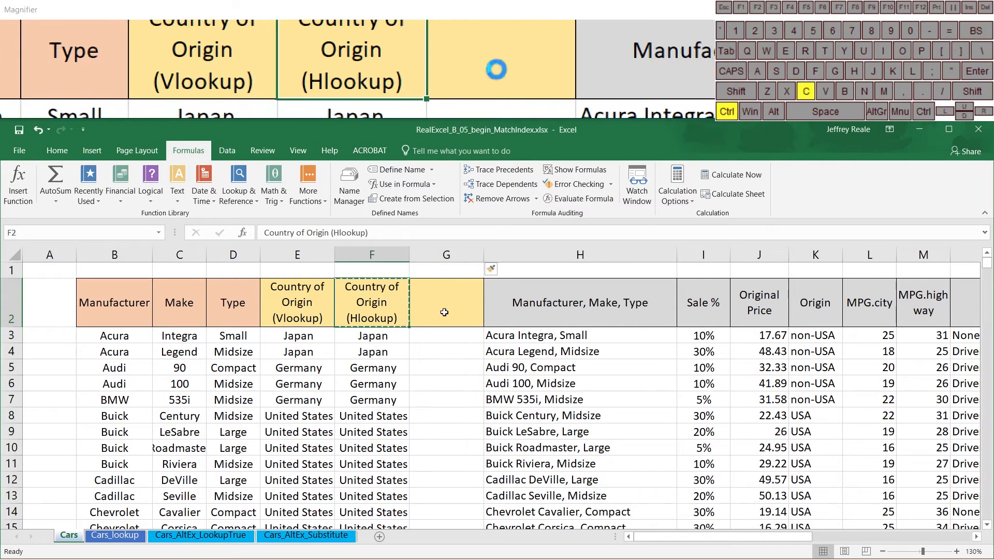
left_click(423, 293)
key("ctrl+v")
- Change the header in G2 to Country of Origin (Match/Index) and widen column G to fit it
left_click_drag(334, 233, 365, 233)
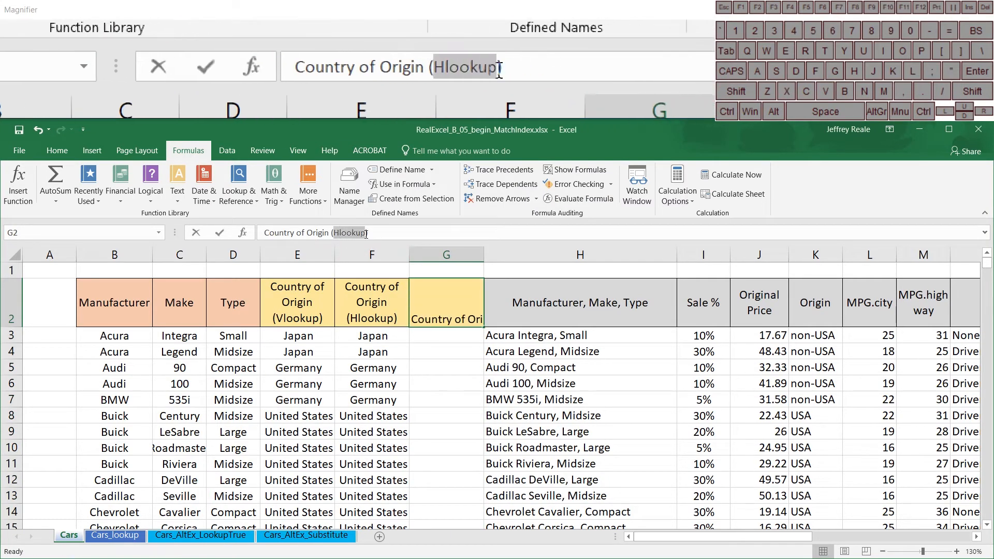
type("Match/")
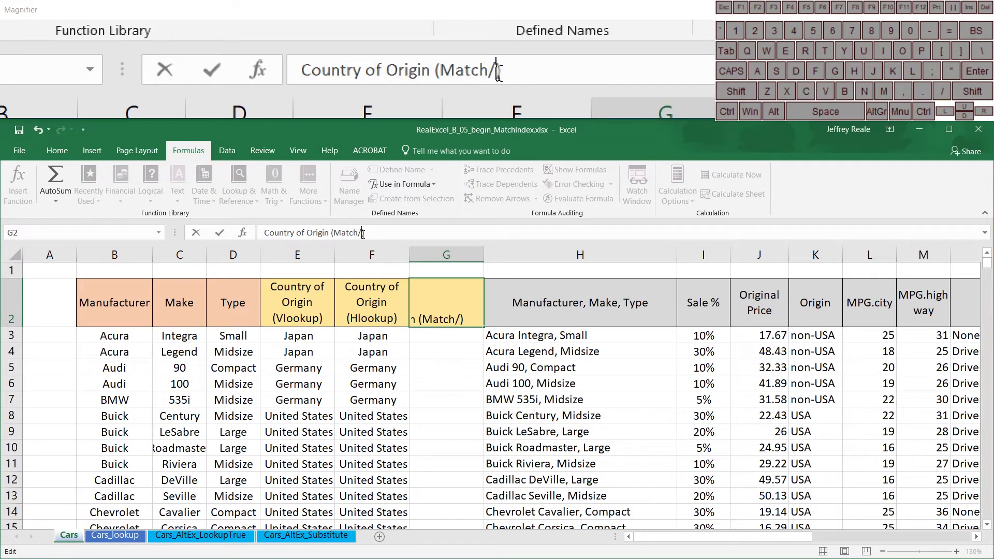
type("Index")
key("Return")
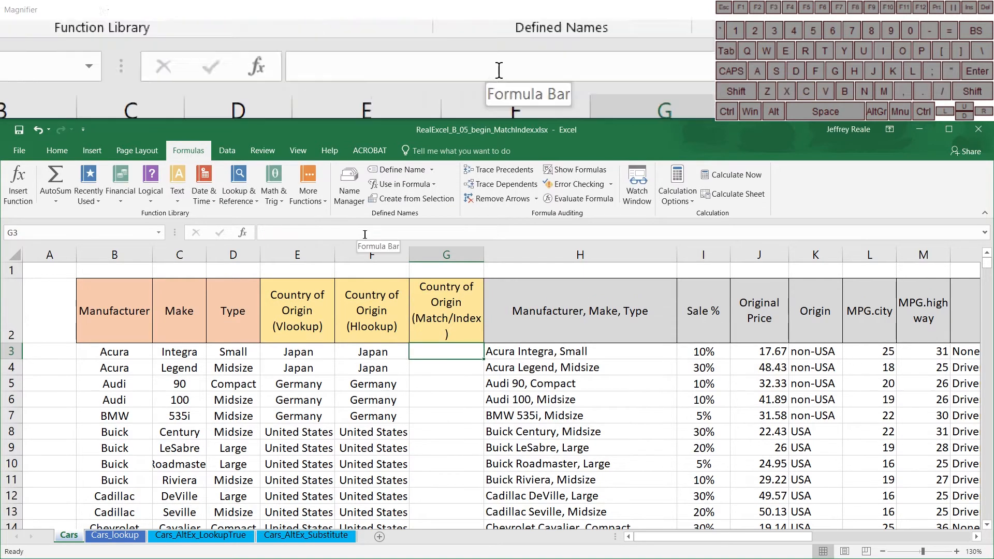
left_click_drag(485, 255, 496, 255)
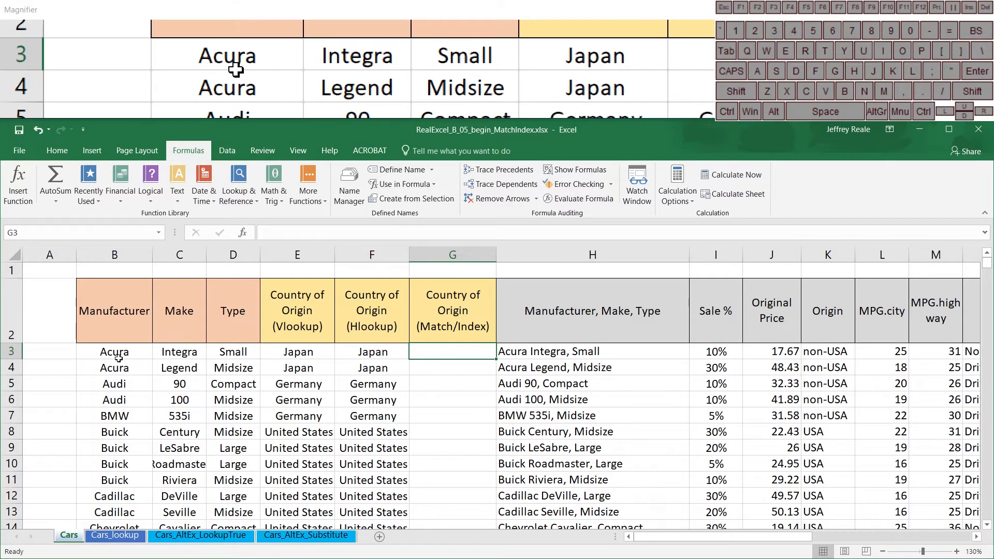
- Examine the manufacturers' positions from Abarth to BMW on the Cars_lookup sheet, and return to the Cars sheet
left_click(115, 536)
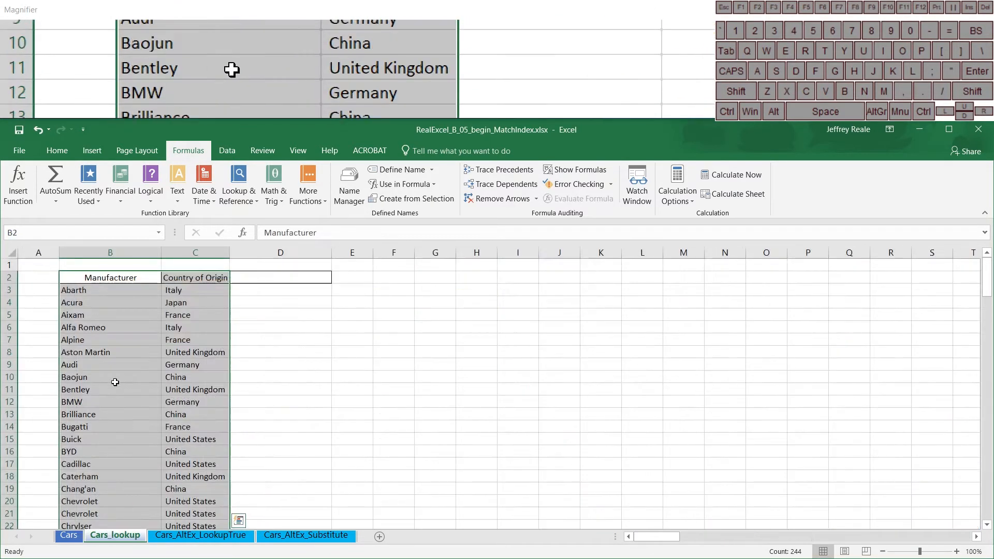
left_click(111, 305)
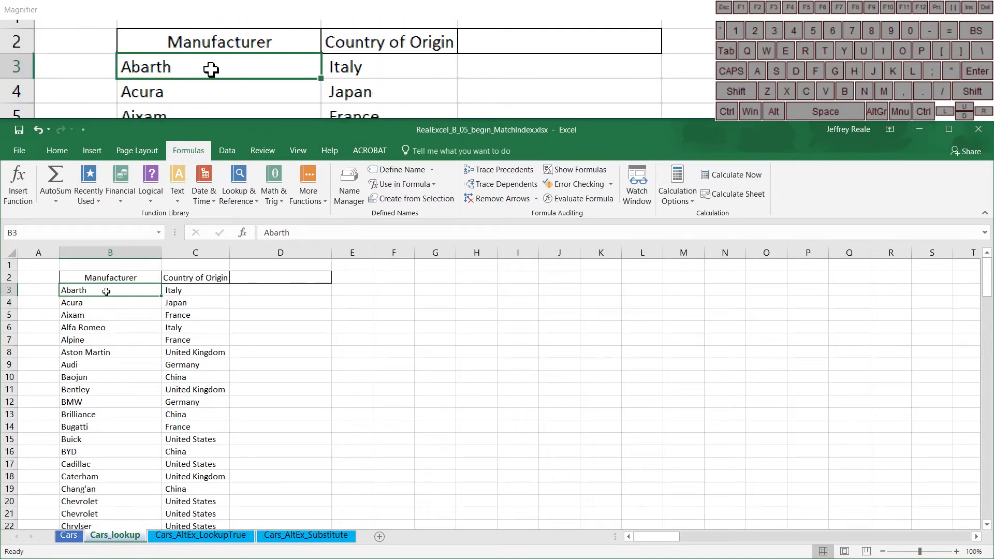
left_click_drag(106, 291, 94, 406)
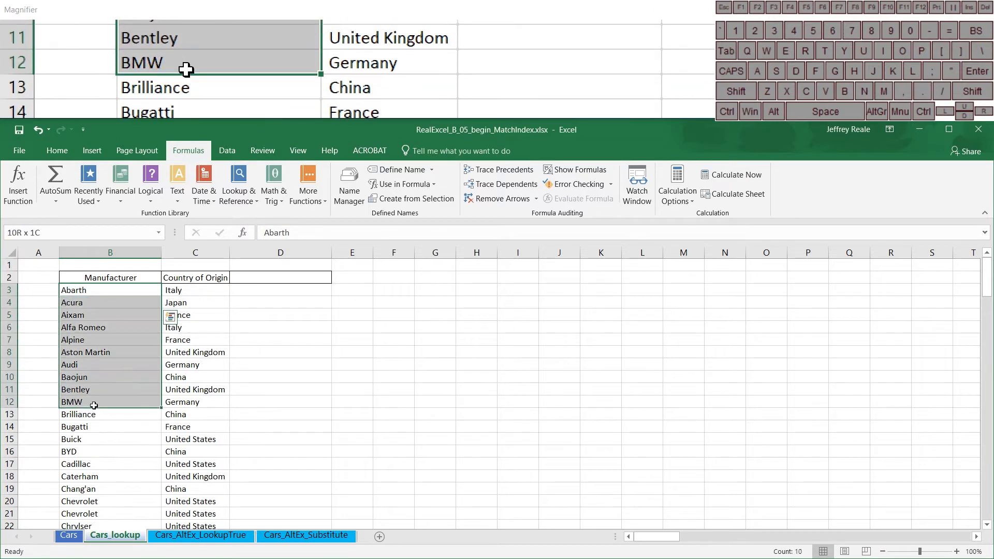
left_click(69, 535)
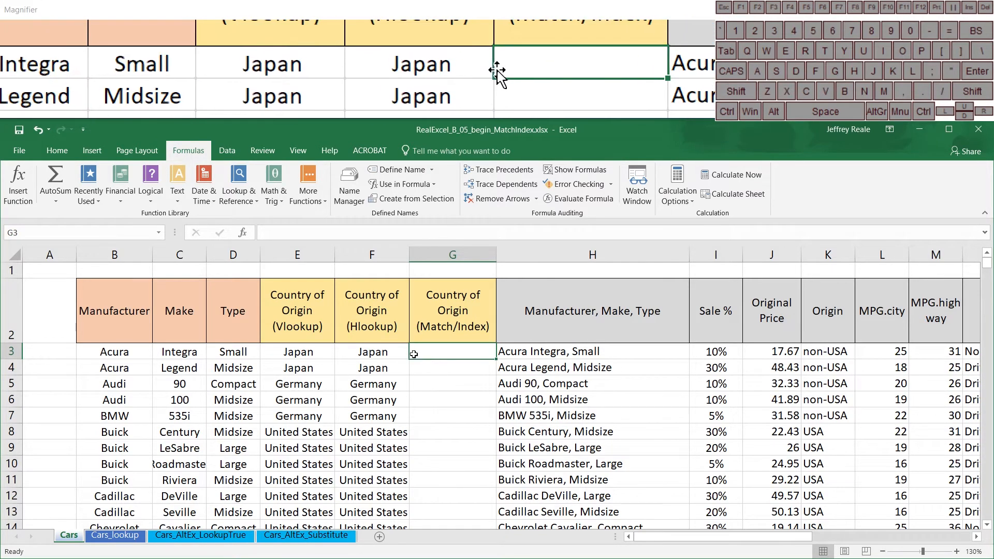
- Start a MATCH formula in G3 with B3 as the lookup value
type("=match(B3")
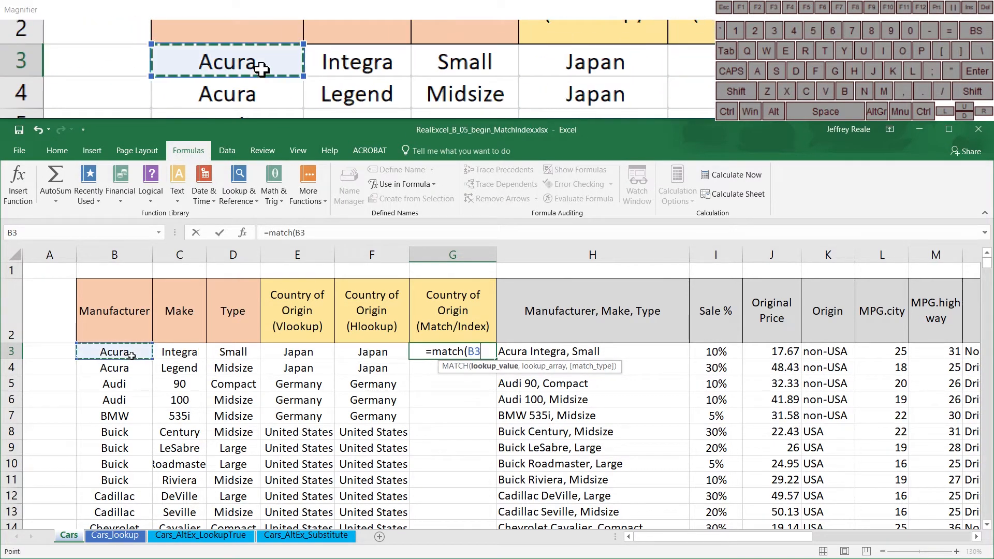
type(",")
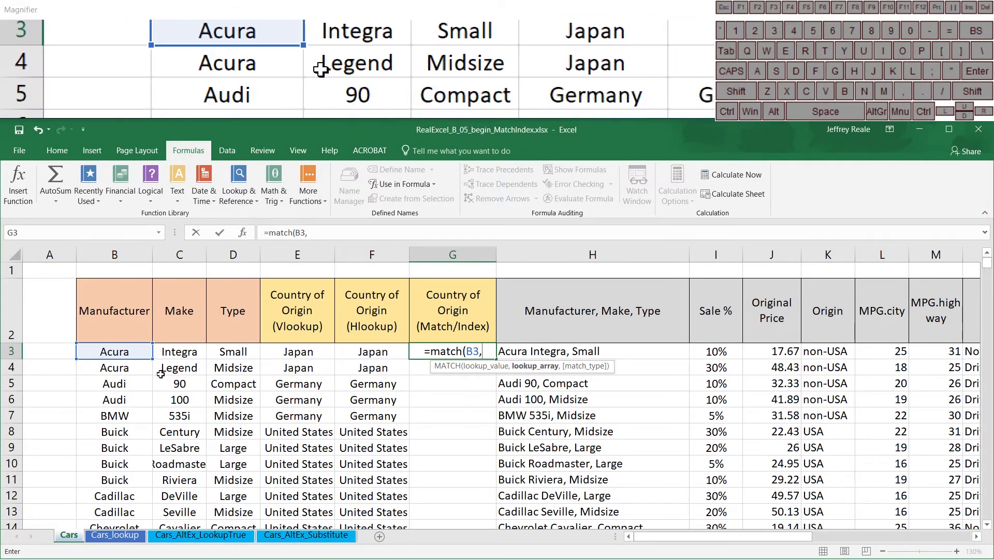
left_click(115, 535)
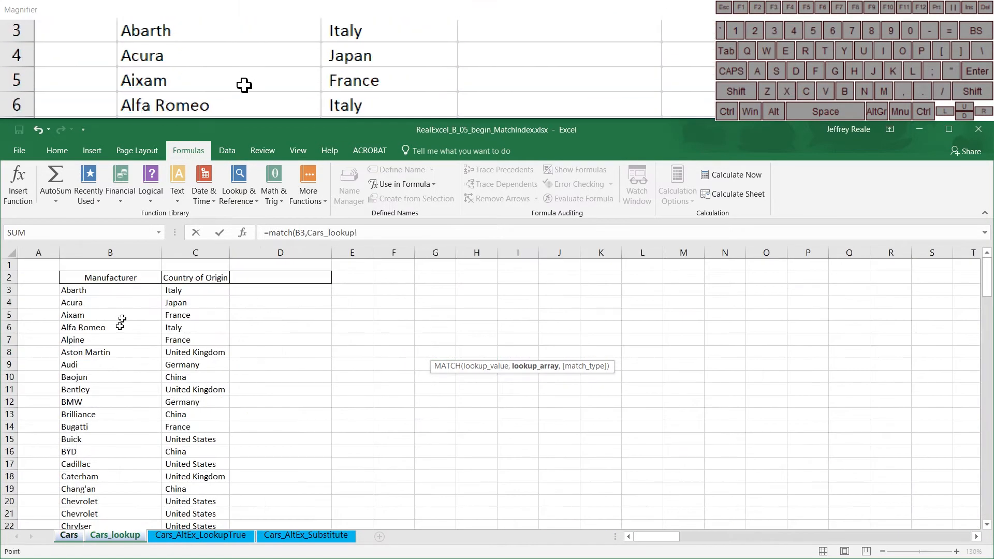
left_click_drag(115, 293, 113, 432)
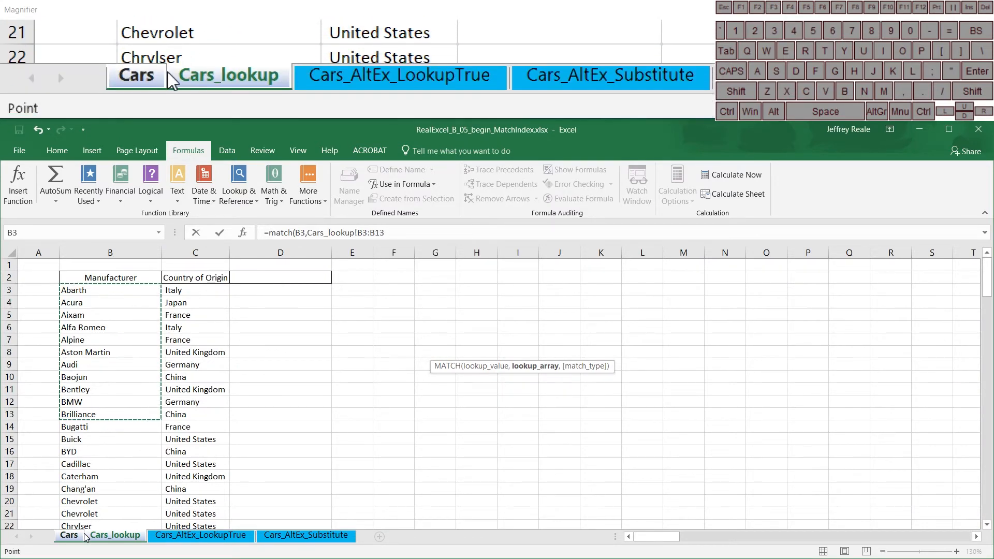
left_click(69, 535)
left_click_drag(356, 238, 309, 235)
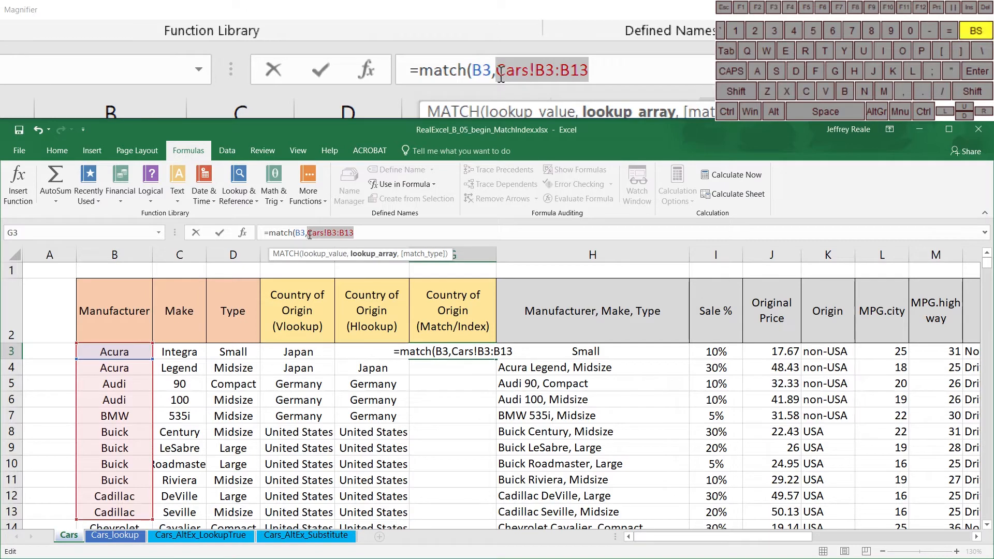
key("BackSpace")
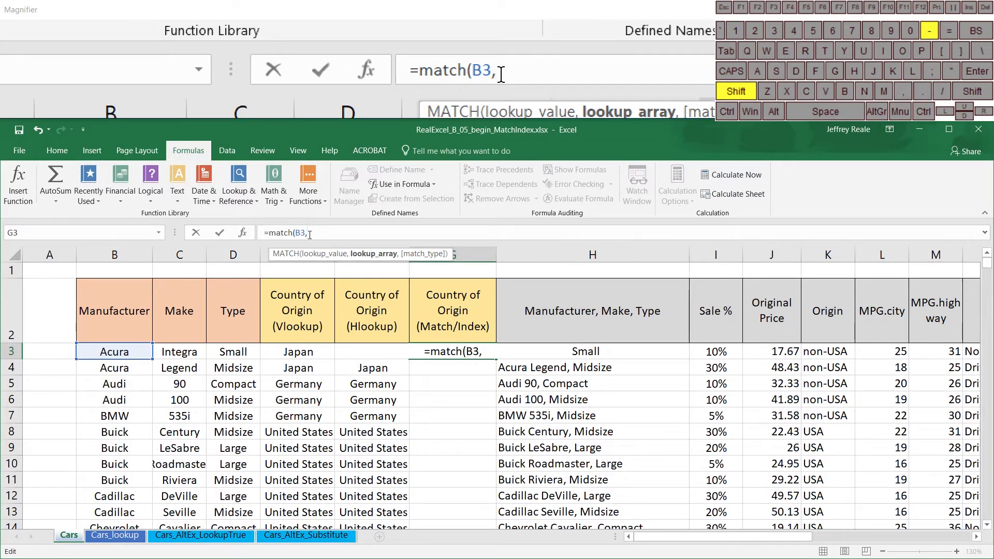
- Complete the G3 formula as =MATCH(B3,_Manufacturer,0), using the named range and an exact match
type("_")
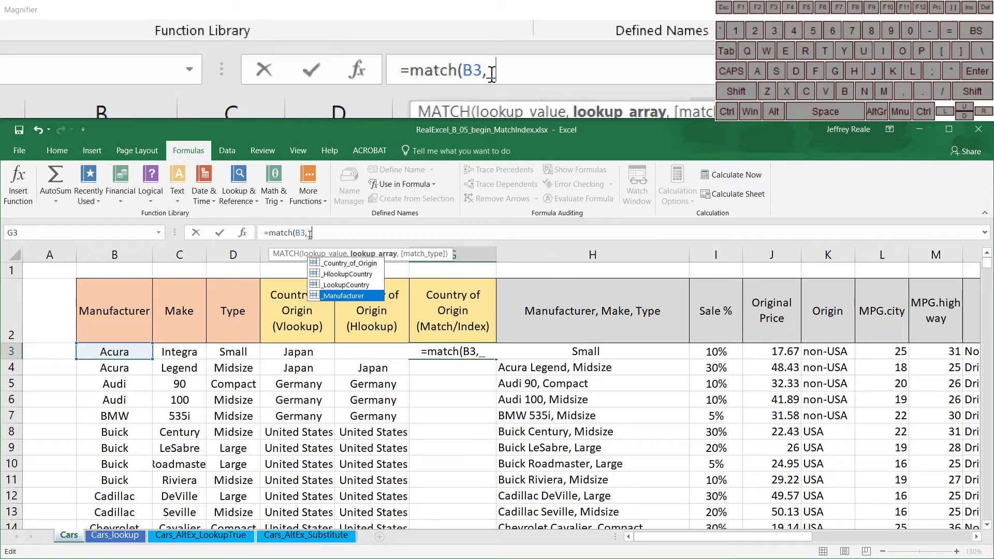
key("Tab")
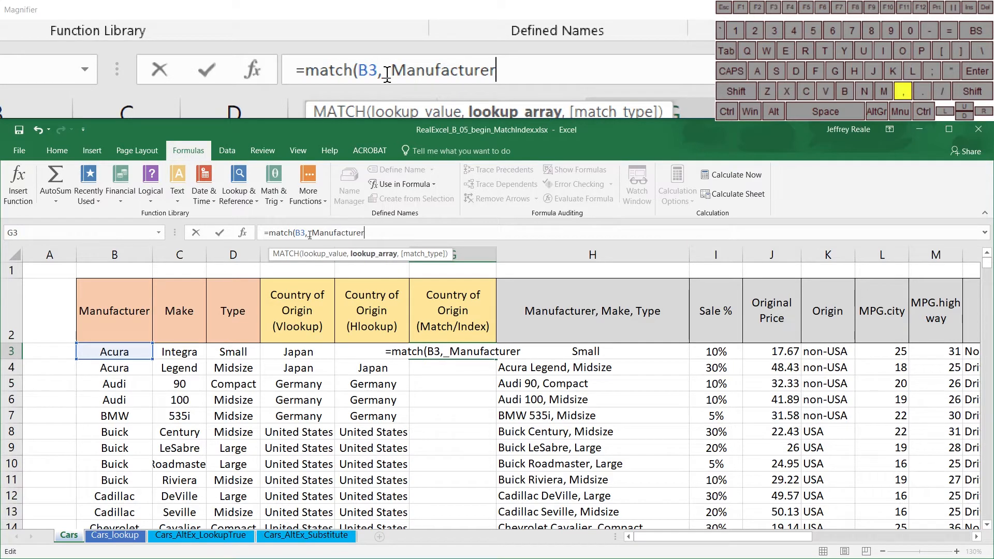
type(",")
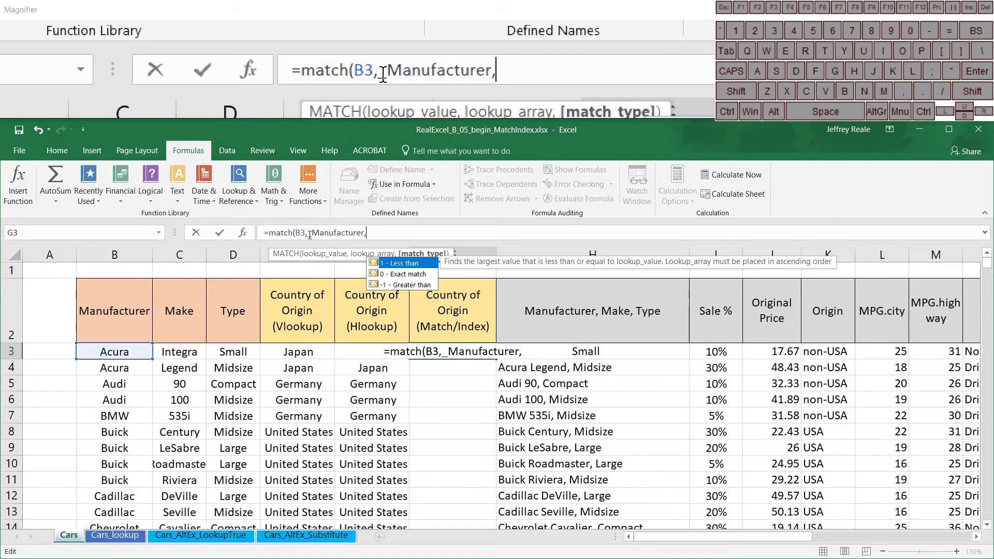
type("0")
type(")")
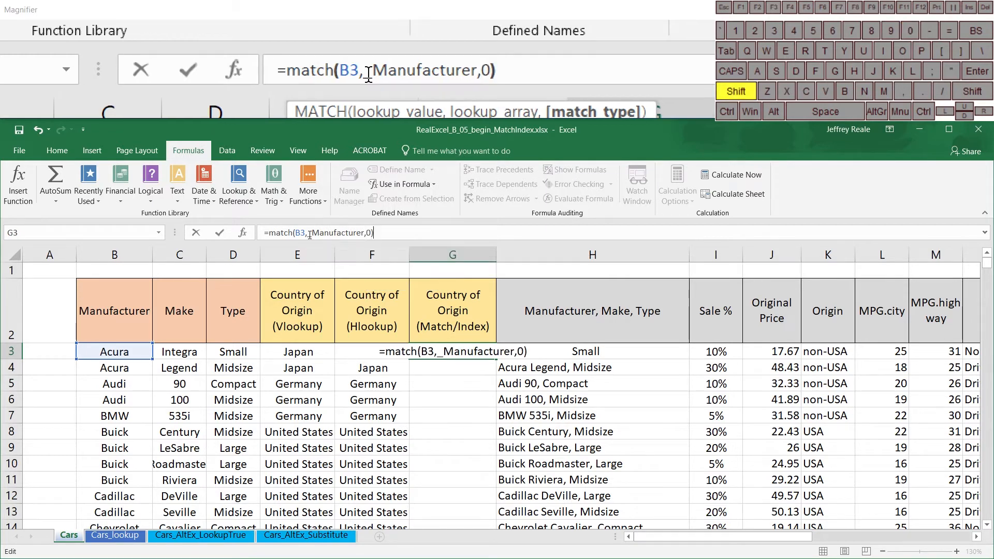
key("Return")
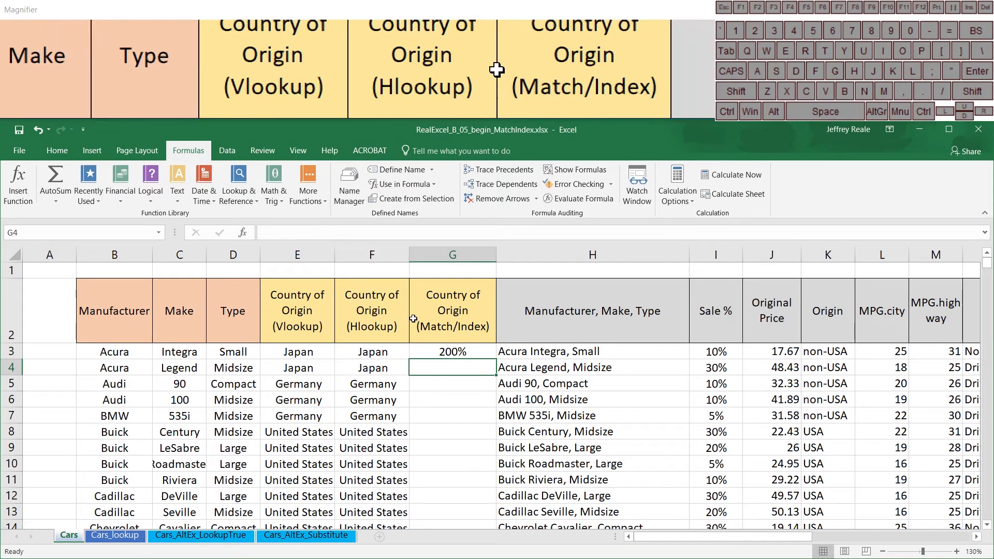
- Format G3 as a Number without decimal places and fill its MATCH formula down column G
left_click(452, 352)
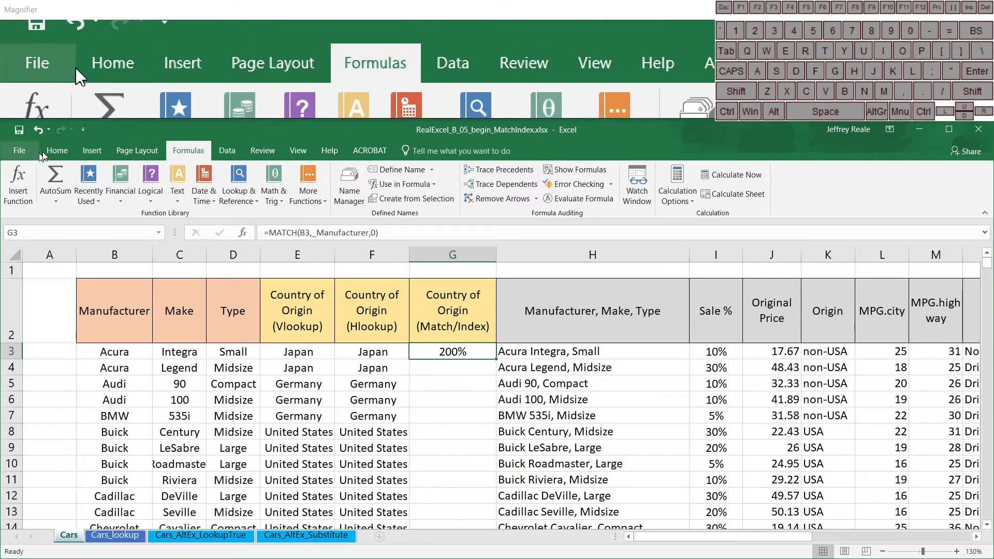
left_click(57, 151)
left_click(458, 176)
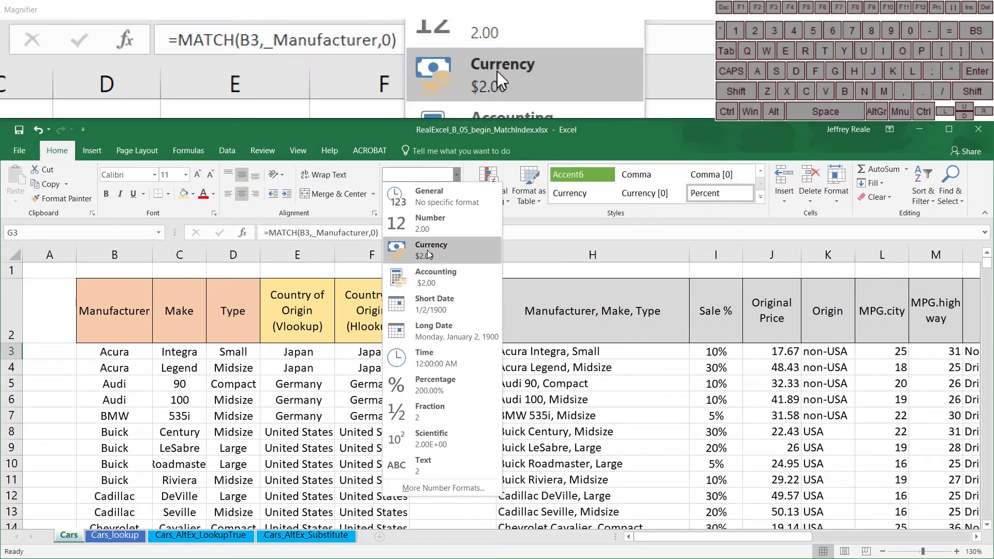
left_click(432, 223)
left_click(454, 195)
left_click(454, 195)
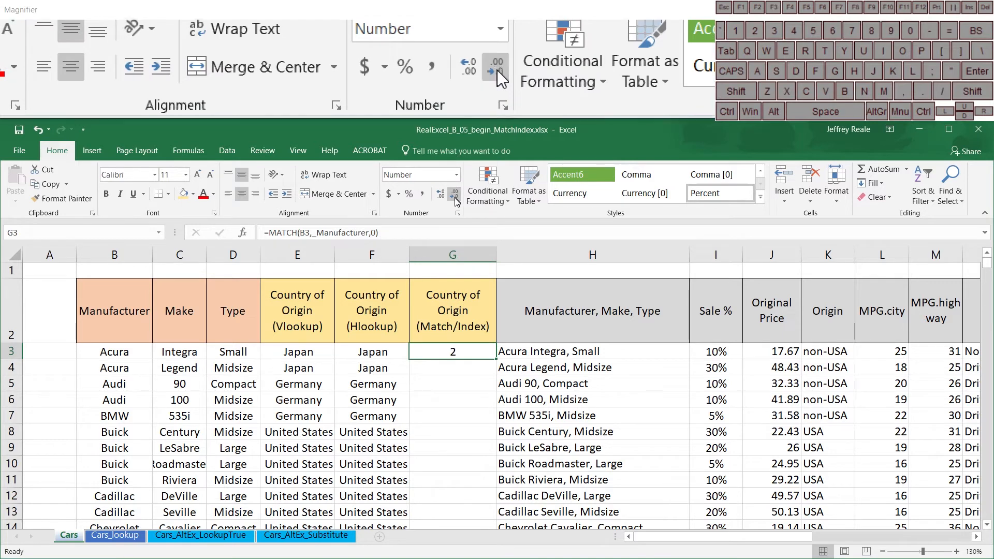
double_click(496, 358)
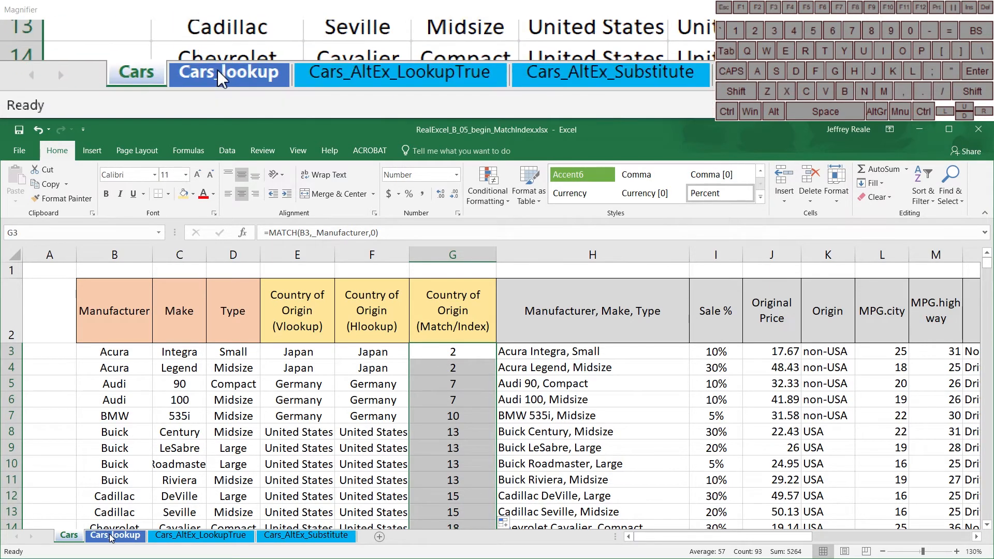
- Compare the match positions with the manufacturers and countries down to Buick and Audi on the Cars_lookup sheet, and return to G3 on Cars
left_click(115, 536)
left_click(115, 288)
left_click_drag(115, 288, 113, 440)
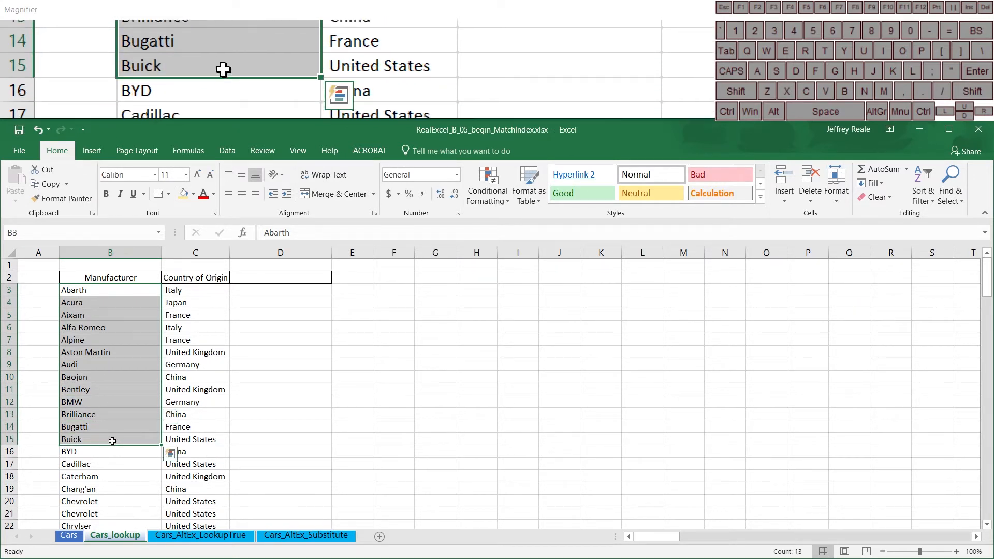
left_click(113, 440)
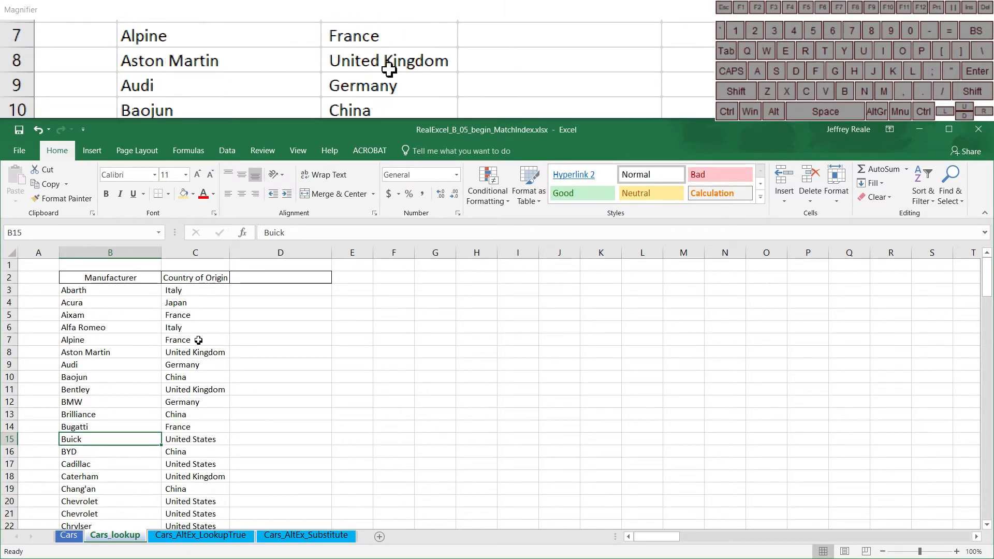
left_click_drag(195, 290, 199, 445)
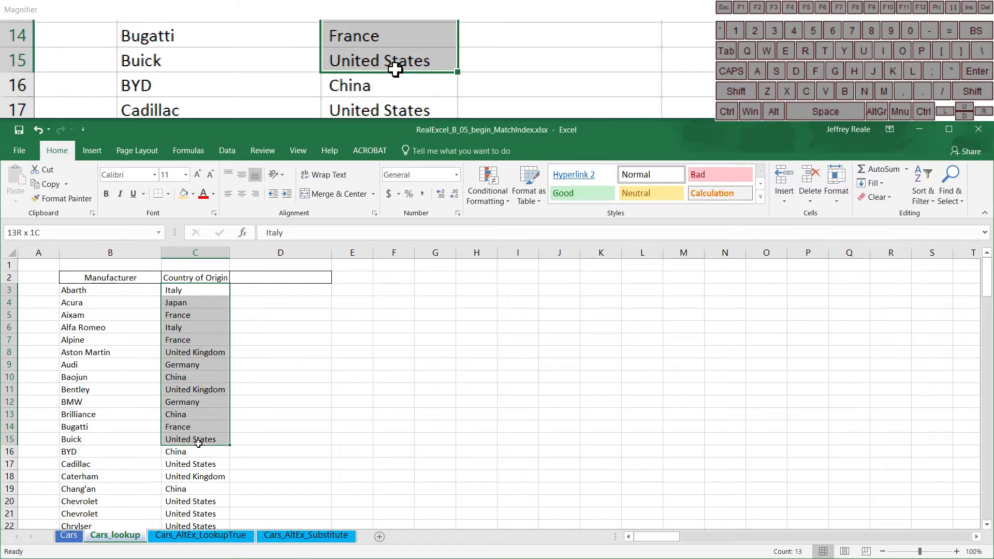
left_click(122, 364)
left_click_drag(196, 290, 196, 365)
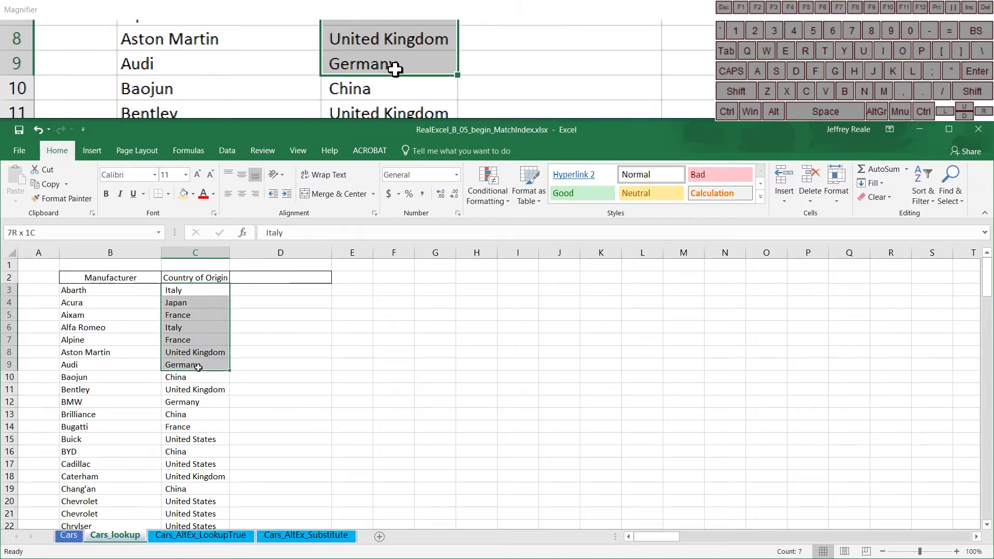
left_click(69, 535)
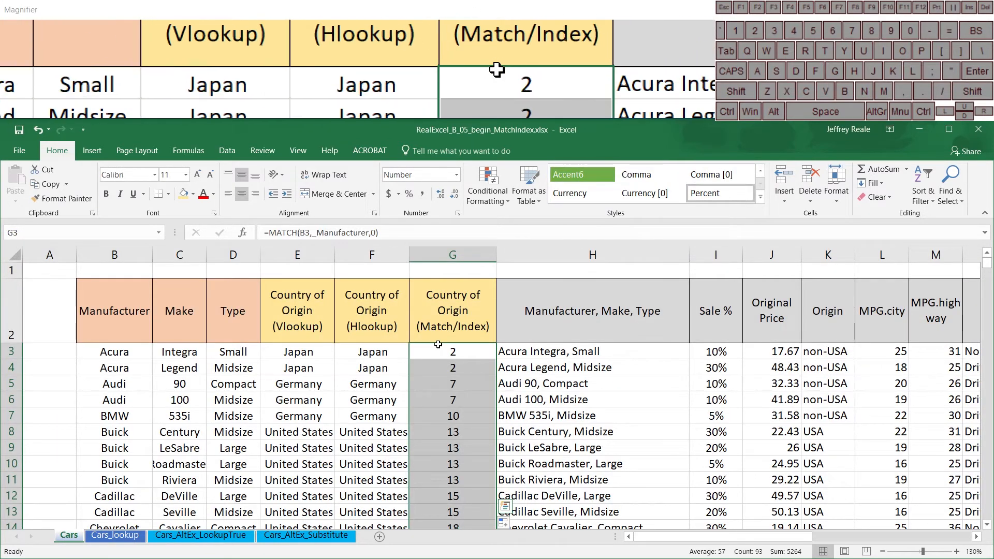
left_click(440, 345)
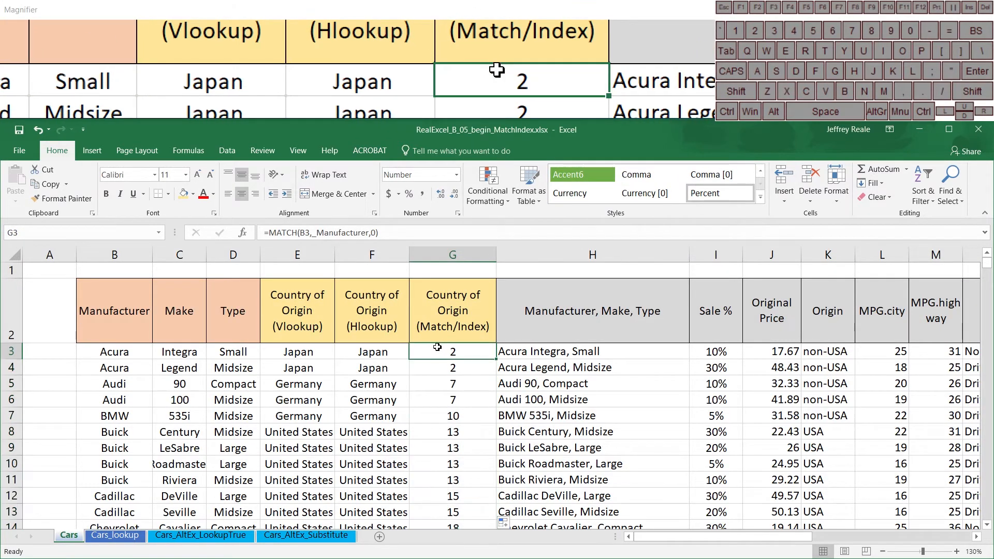
left_click(115, 535)
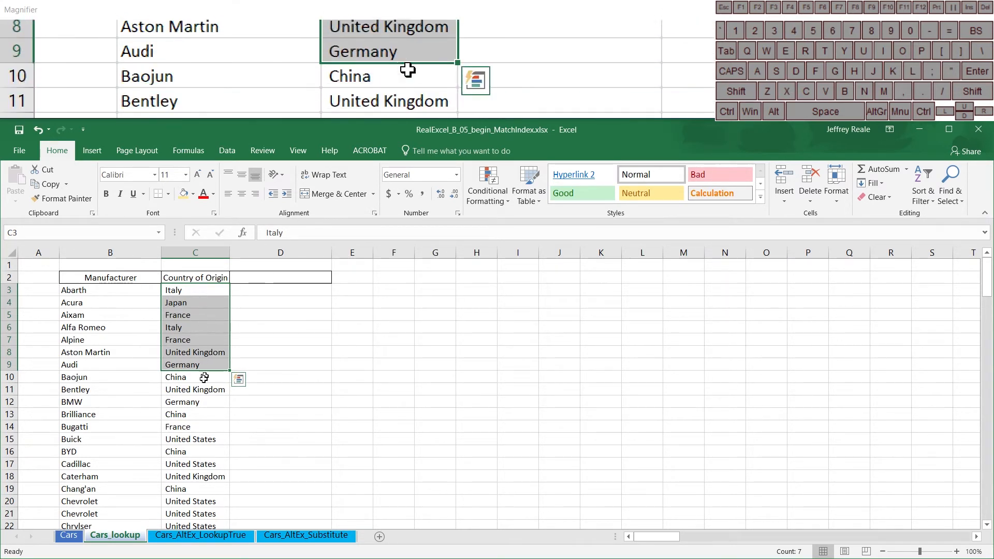
left_click(69, 535)
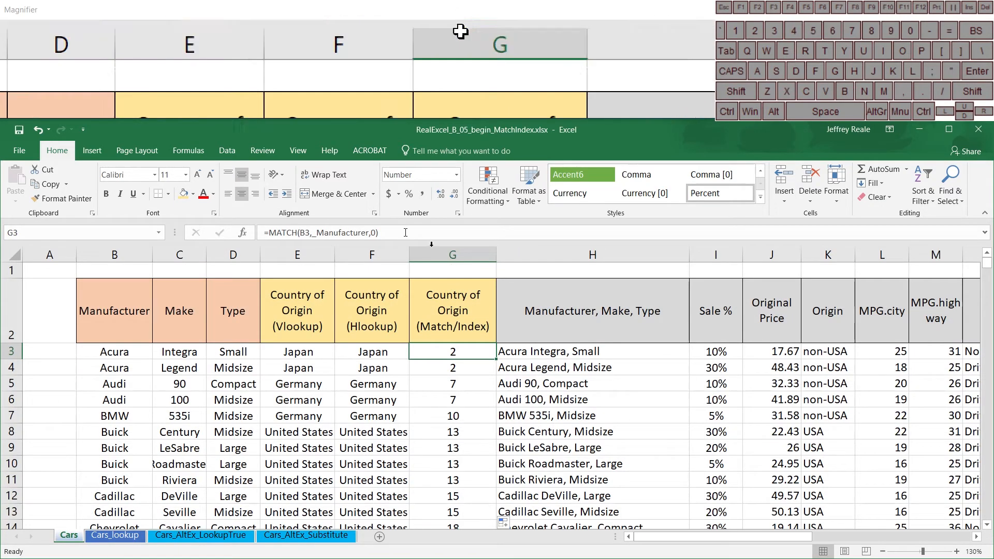
- Wrap the MATCH formula in G3 in an INDEX function on the _Country_of_Origin range: =INDEX(_Country_of_Origin,MATCH(B3,_Manufacturer,0))
left_click(268, 232)
type("inde")
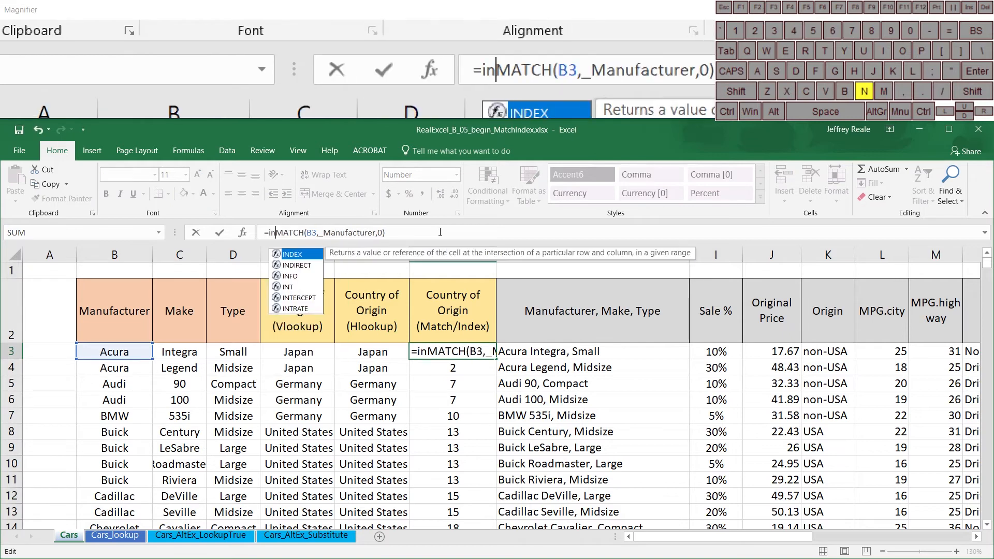
type("x(")
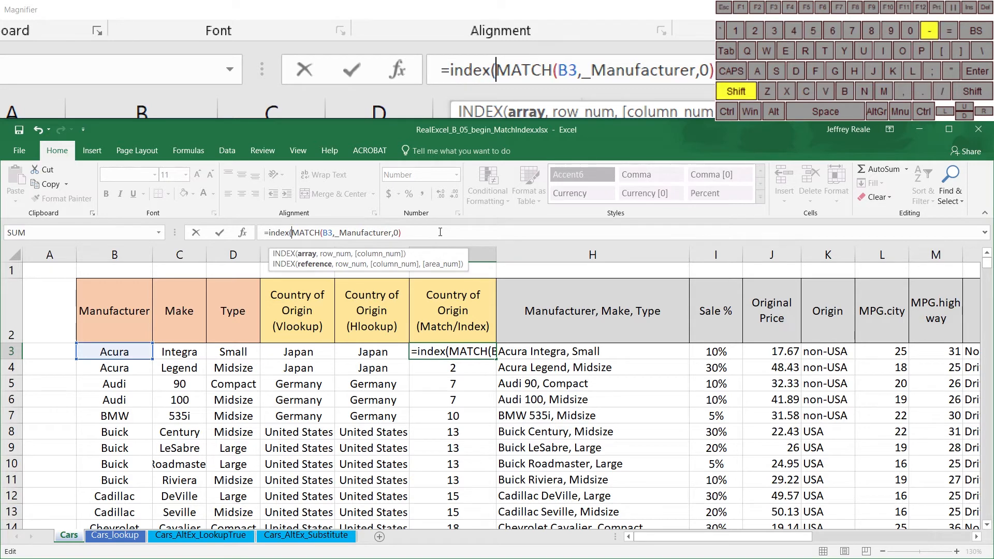
type("_")
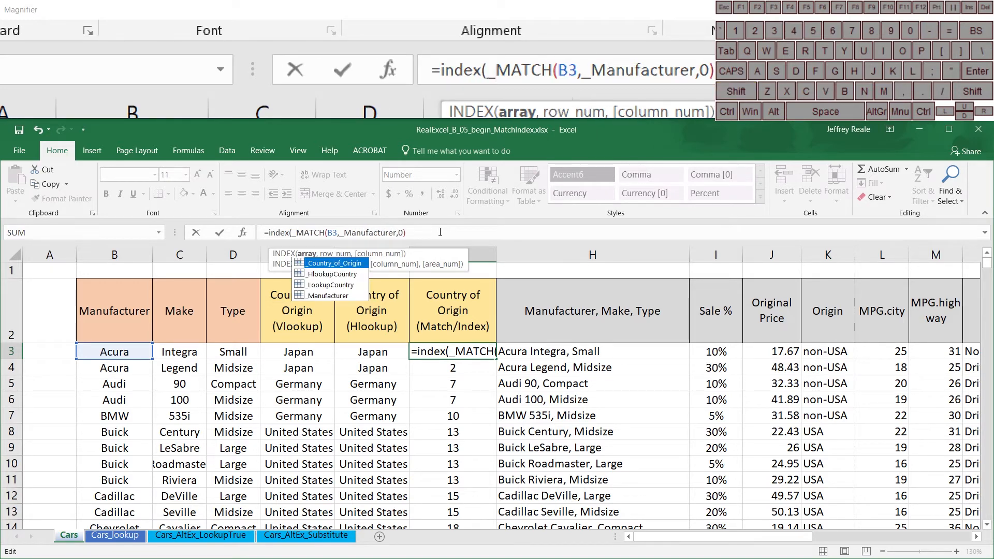
key("Tab")
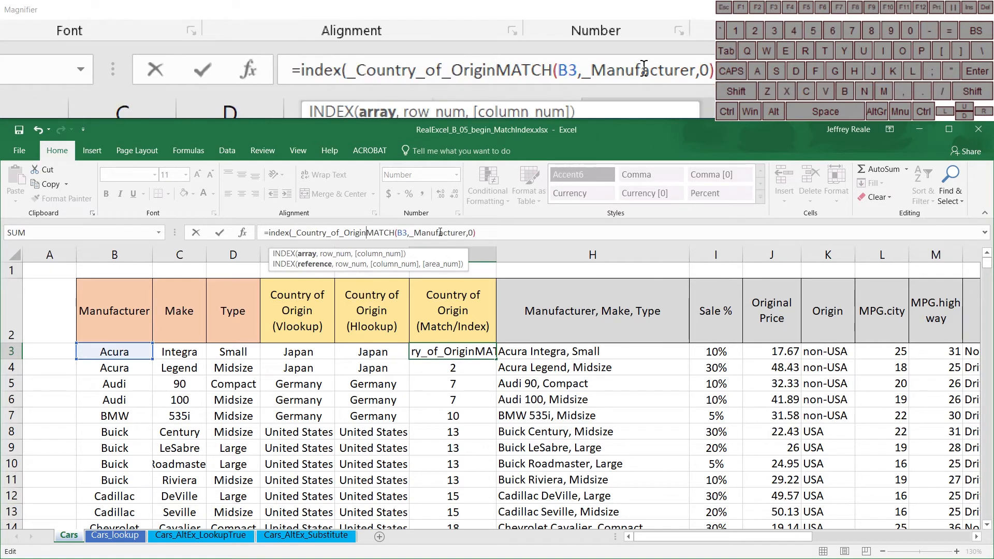
type(",")
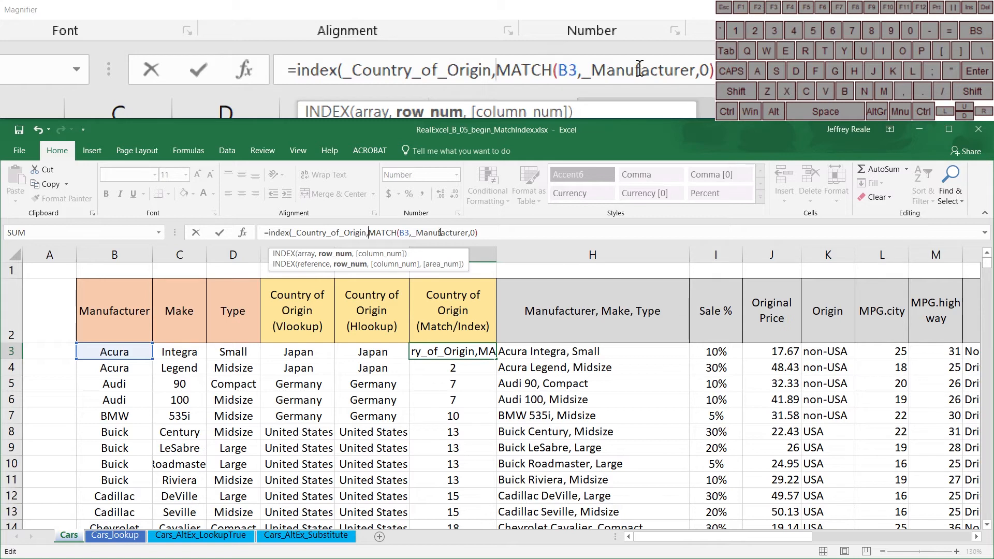
left_click(479, 232)
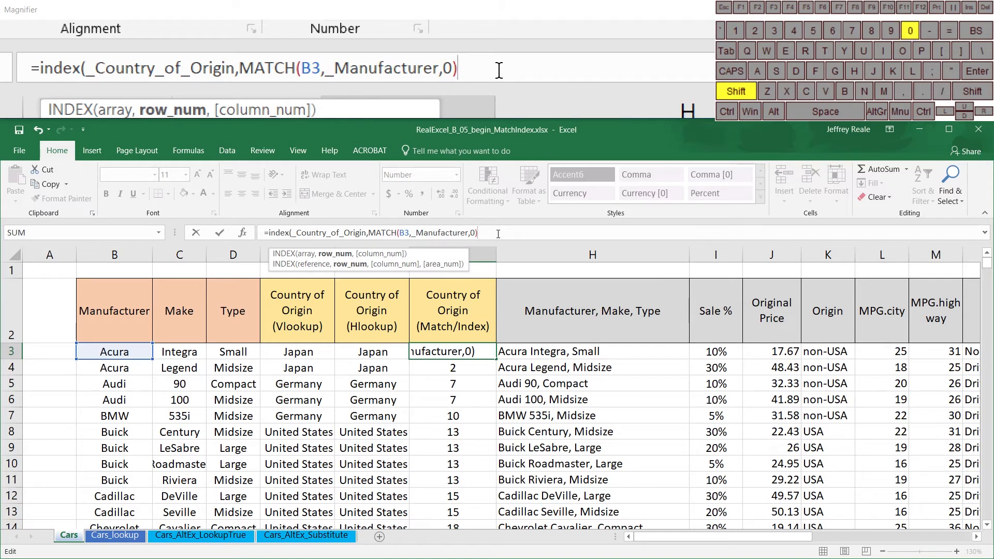
type(")")
key("Return")
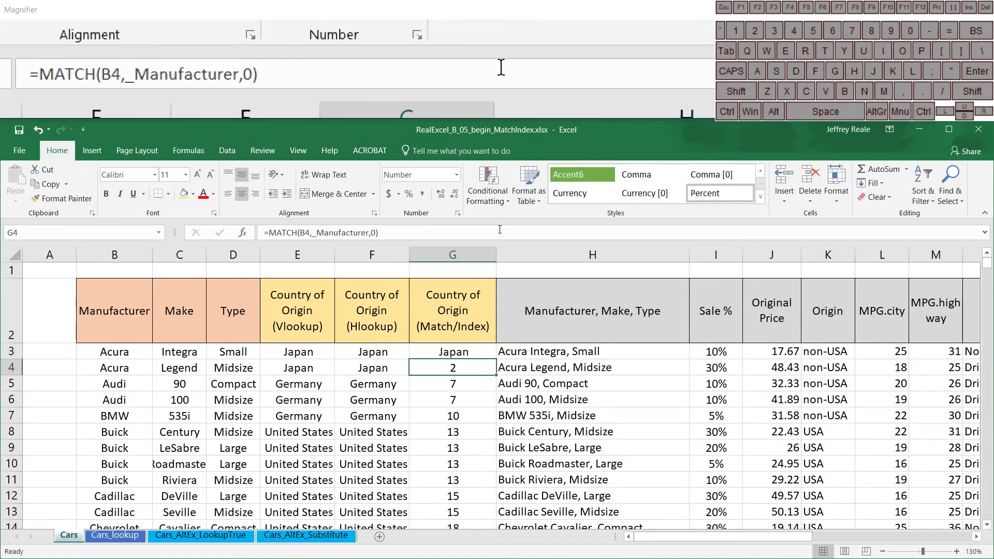
- Fill the INDEX/MATCH formula from G3 down column G and check the countries in the rows below
left_click(466, 352)
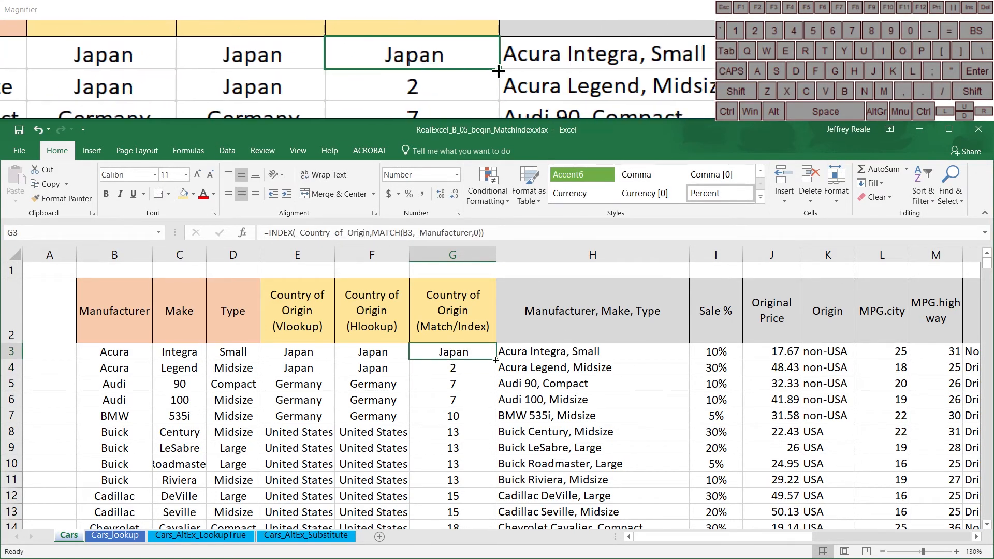
double_click(495, 360)
scroll(469, 357, "down", 11)
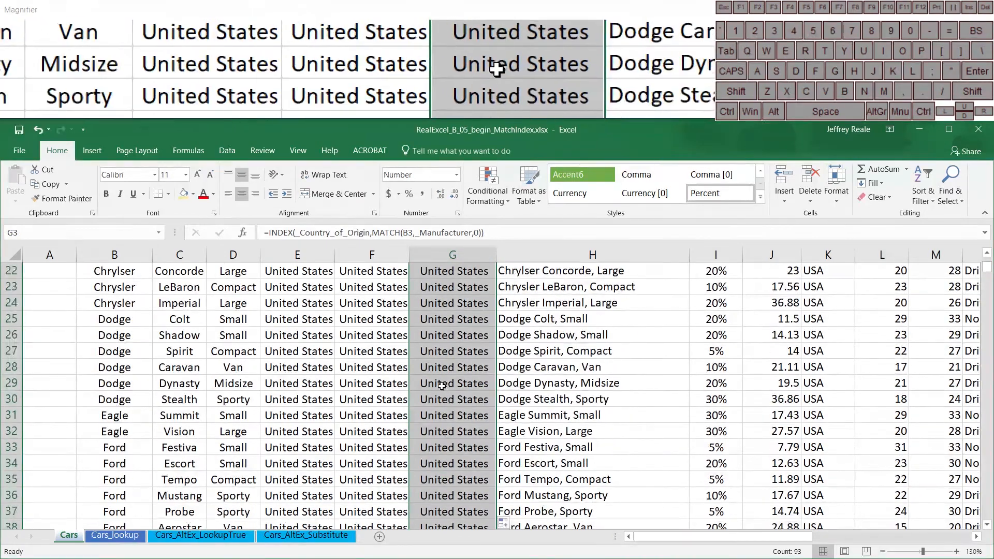
scroll(441, 386, "up", 11)
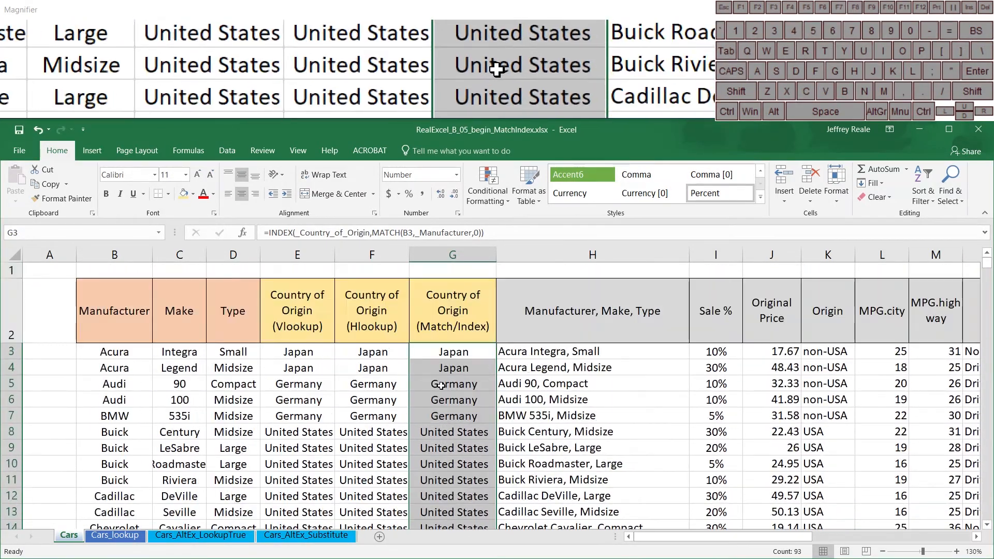
- Compare the INDEX/MATCH formula in G3 with the VLOOKUP formula in E3
left_click(445, 352)
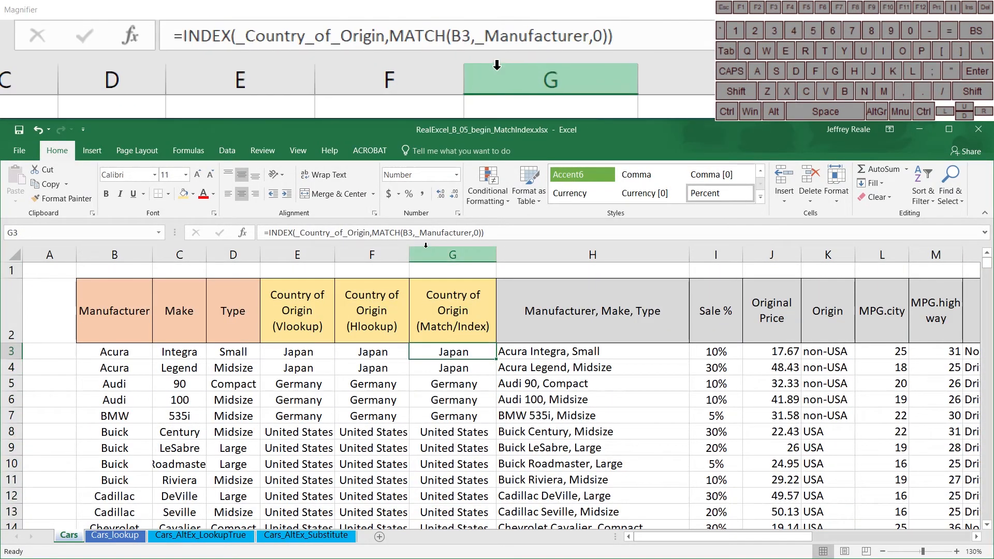
left_click(321, 351)
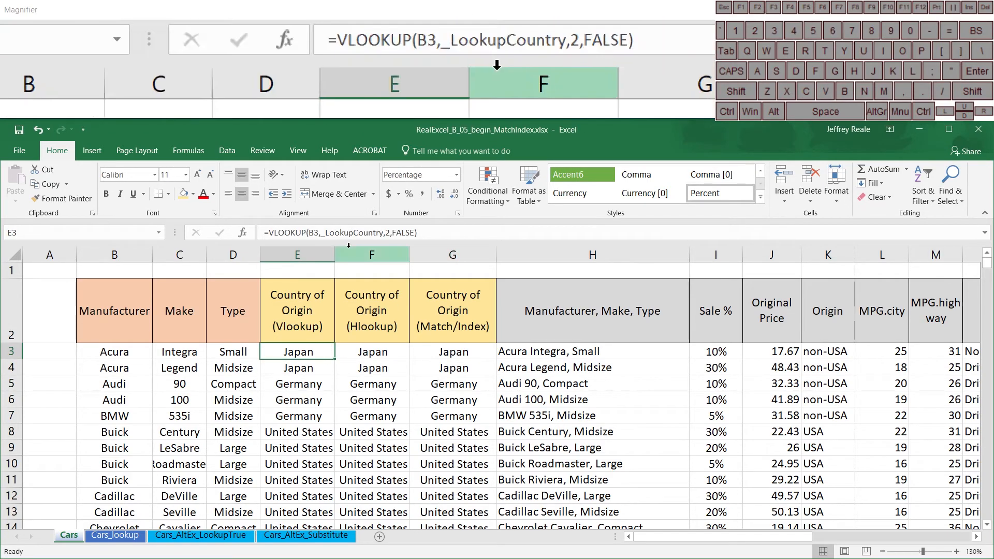
left_click(453, 352)
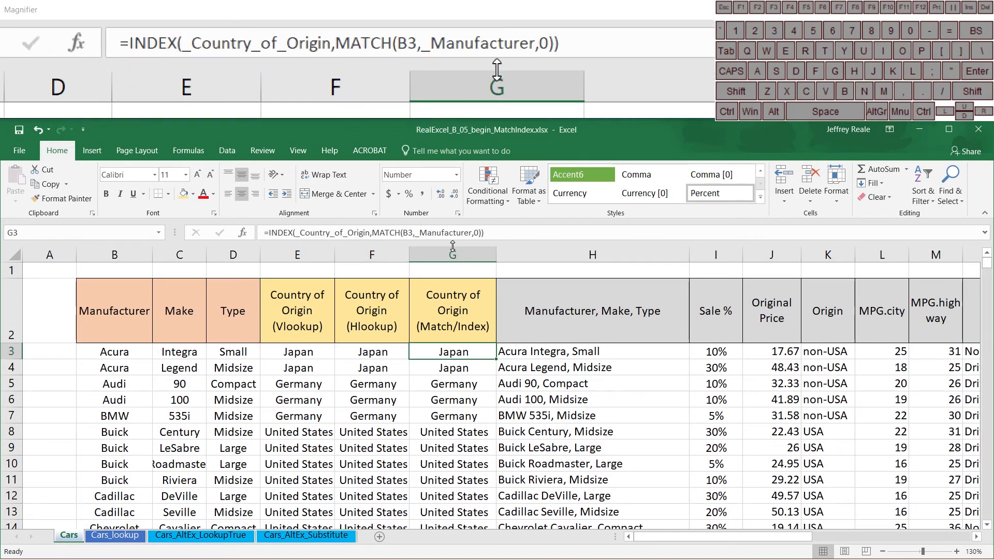
- Insert a blank column between Manufacturer and Country of Origin on the Cars_lookup sheet, and check the lookup columns on Cars
left_click(107, 535)
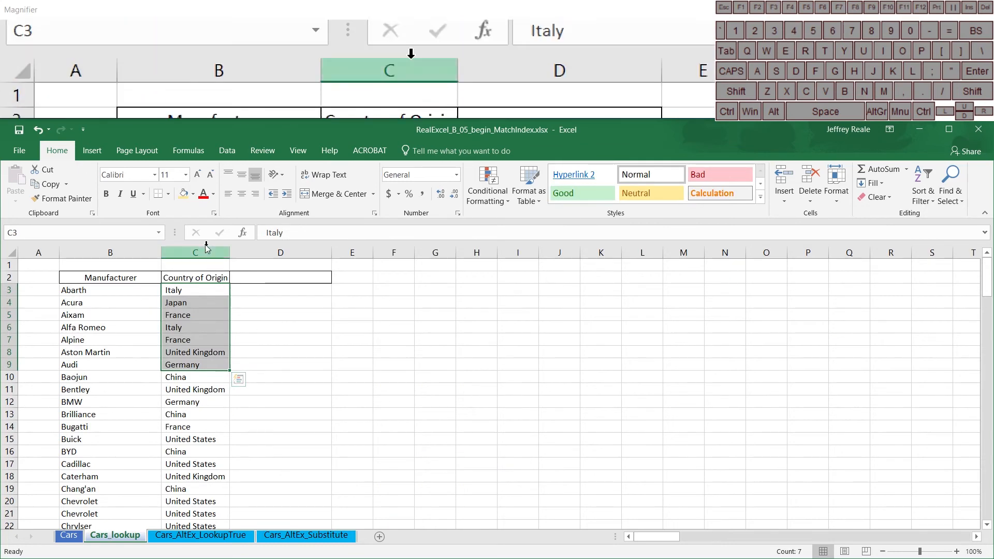
right_click(203, 252)
left_click(220, 346)
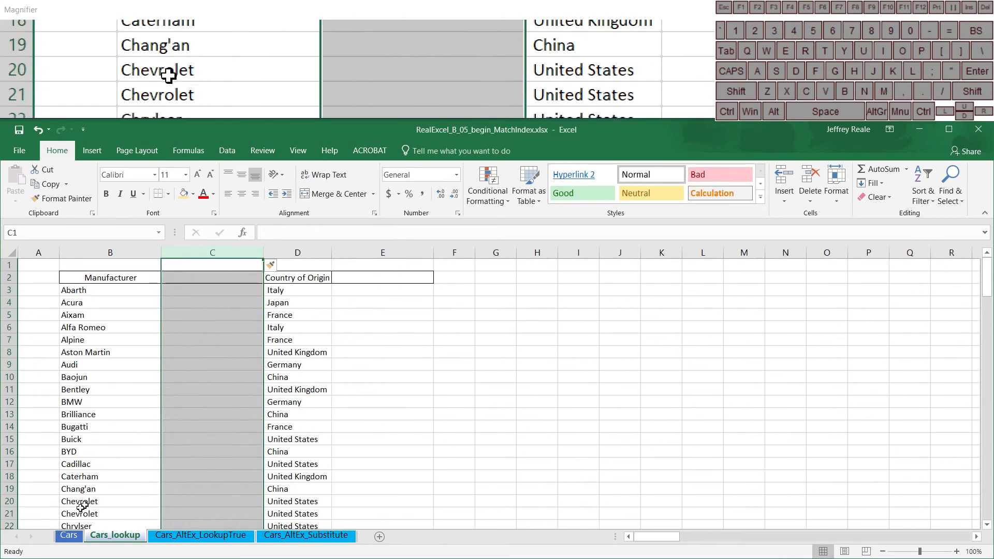
left_click(69, 535)
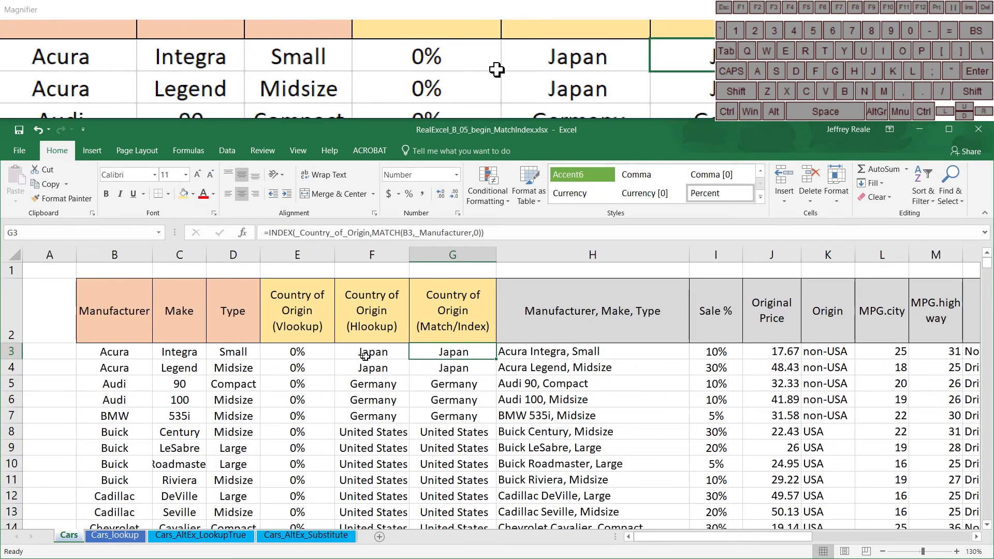
- Move the Country of Origin column in front of the Manufacturer column on Cars_lookup, and check the lookup columns on Cars
left_click(115, 535)
left_click(271, 253)
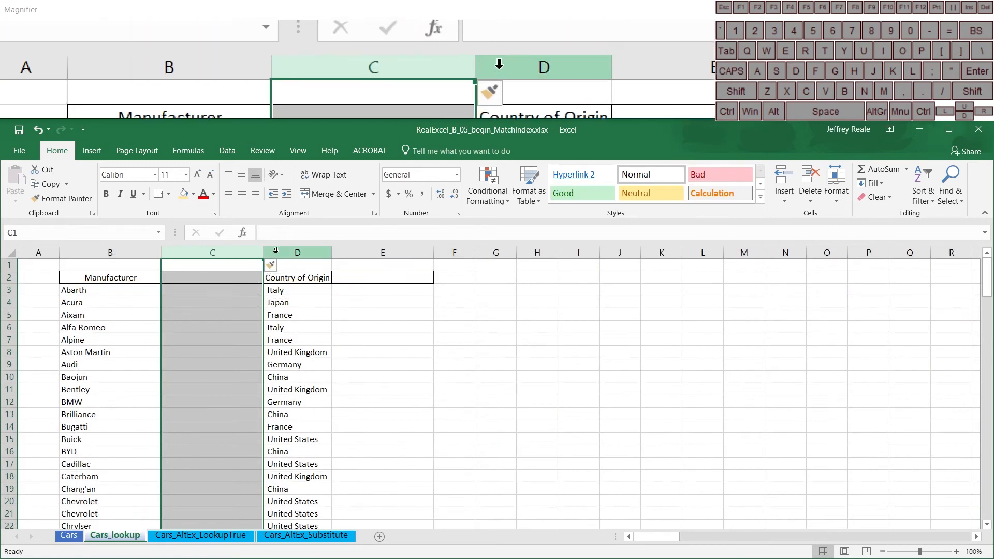
right_click(272, 254)
left_click(290, 261)
right_click(139, 255)
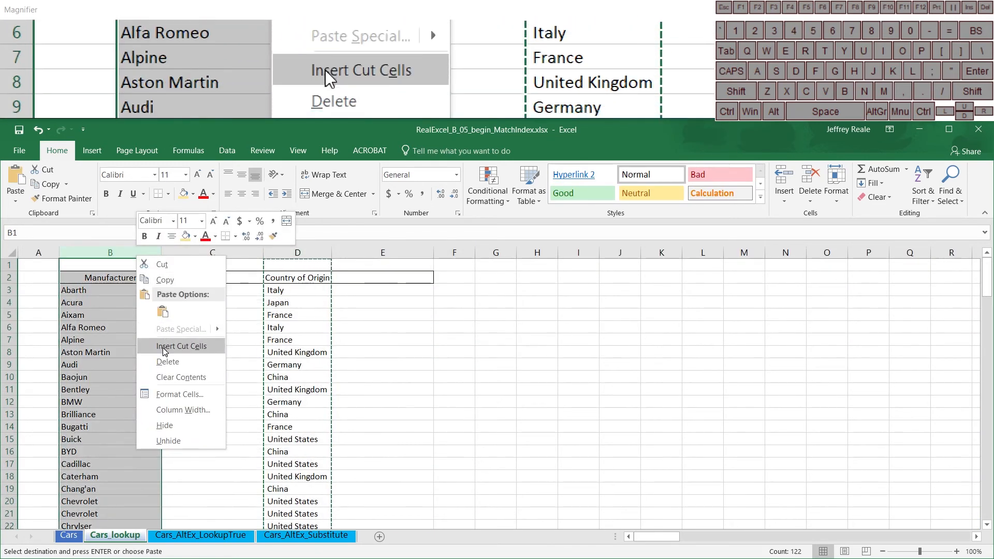
left_click(182, 346)
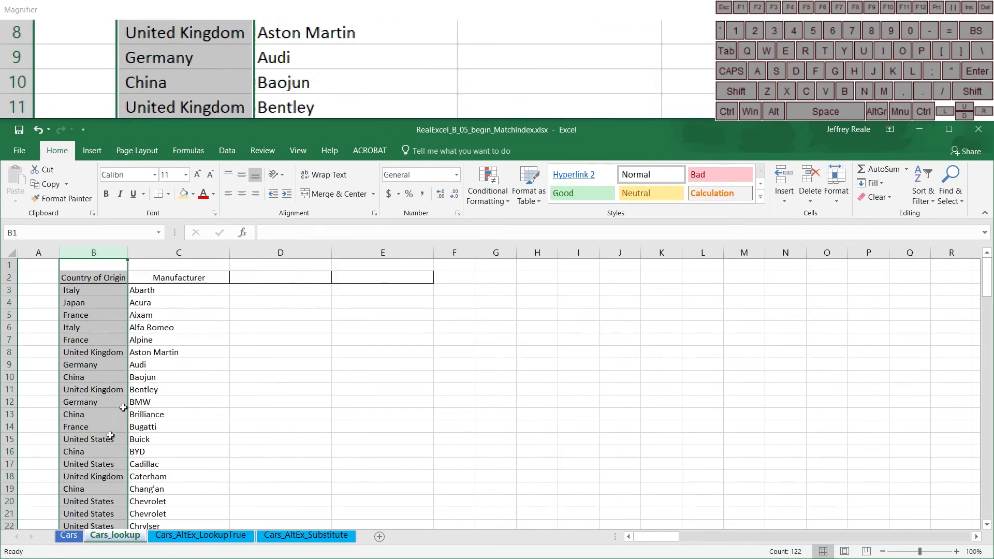
left_click(68, 535)
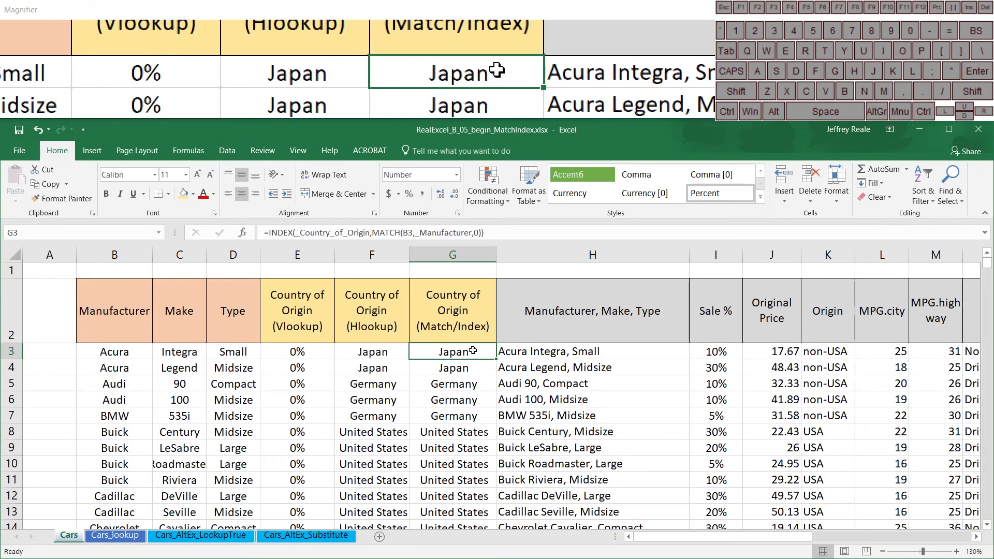
- Move the Country of Origin column back to directly after Manufacturer on Cars_lookup, and return to the Cars sheet
left_click(115, 535)
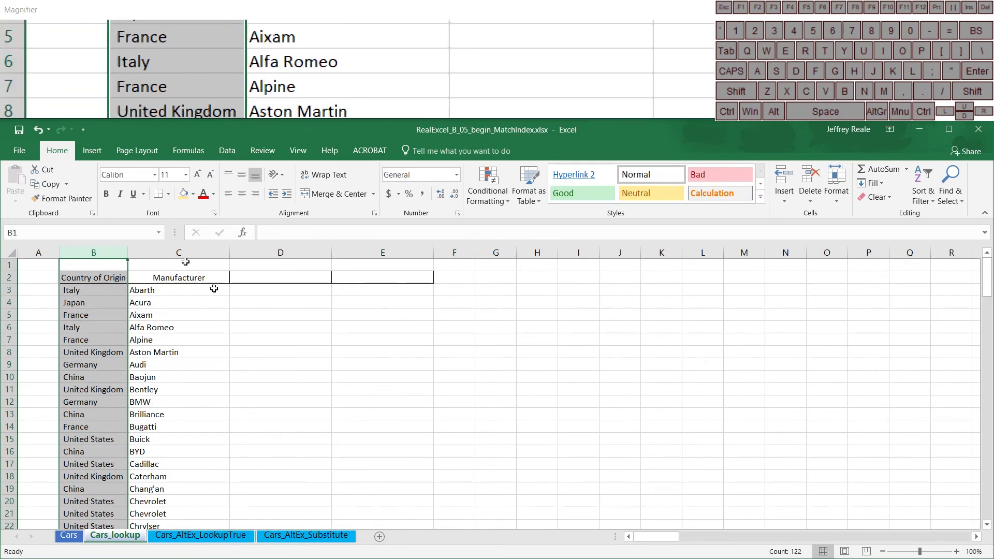
right_click(115, 251)
left_click(136, 257)
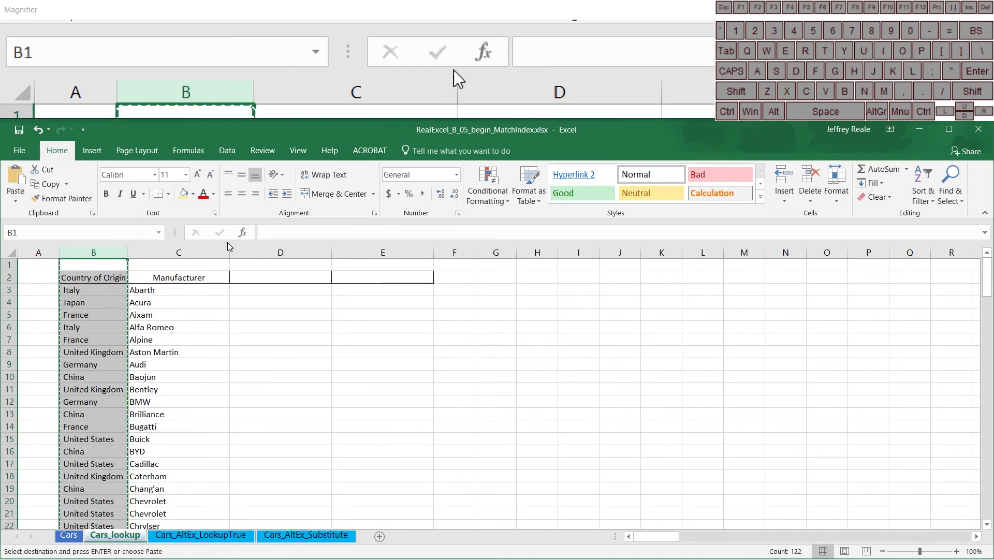
right_click(263, 252)
left_click(285, 338)
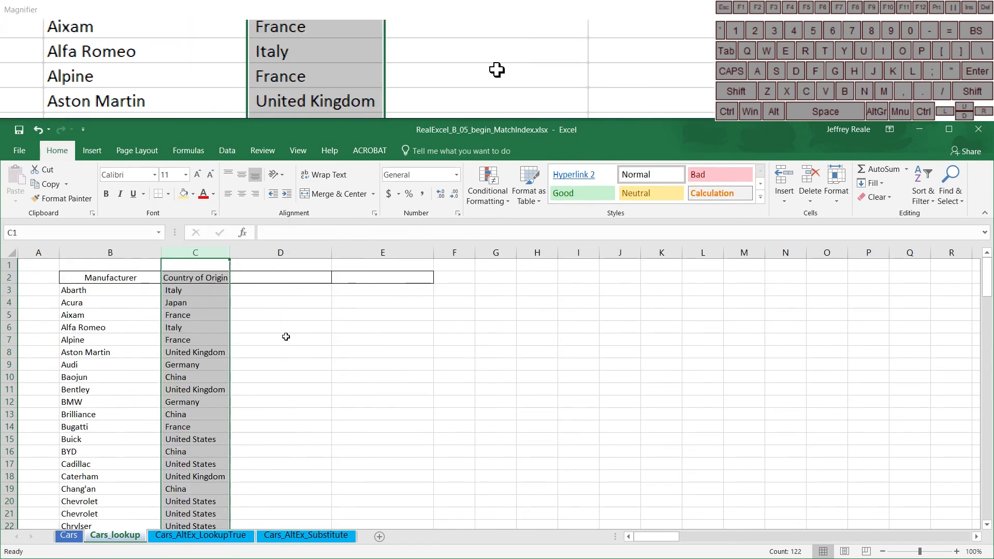
left_click(78, 540)
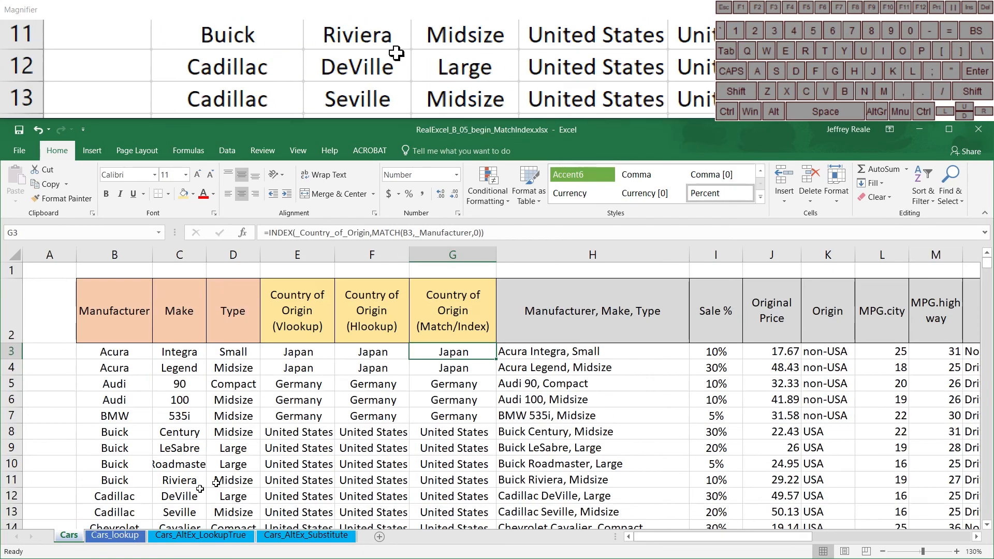